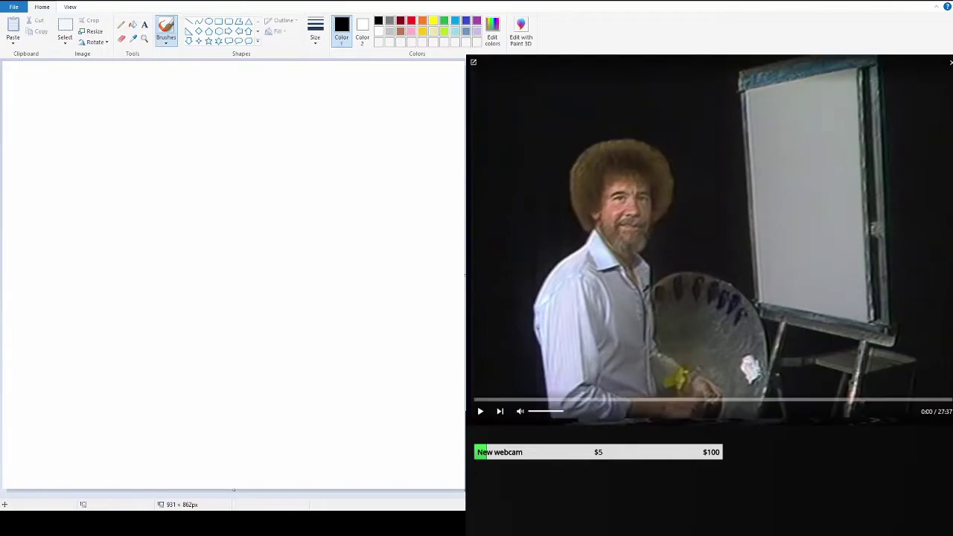
Rewind the Bob Ross reference video to 0:00 and play it beside the blank canvas.
{"action": "left_click", "coordinate": [481, 411]}
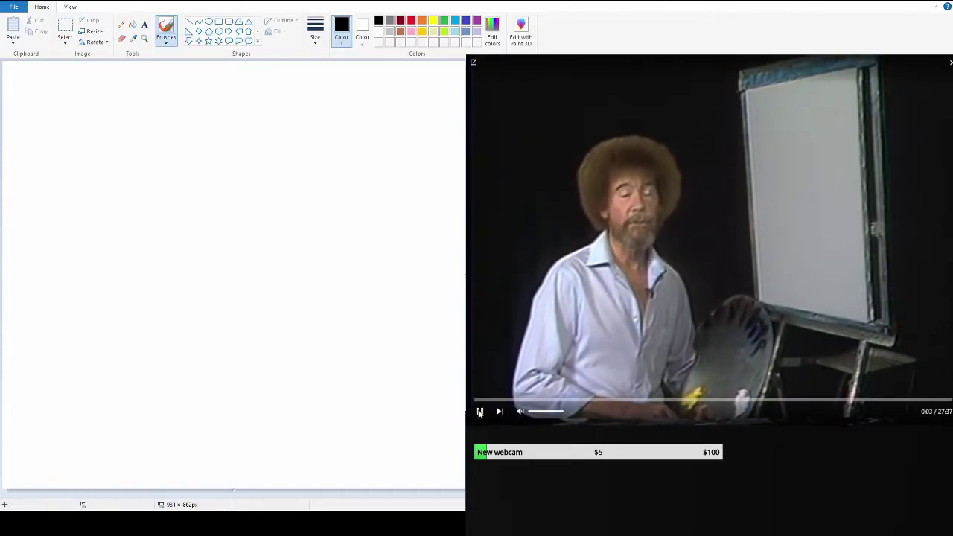
{"action": "left_click", "coordinate": [478, 412]}
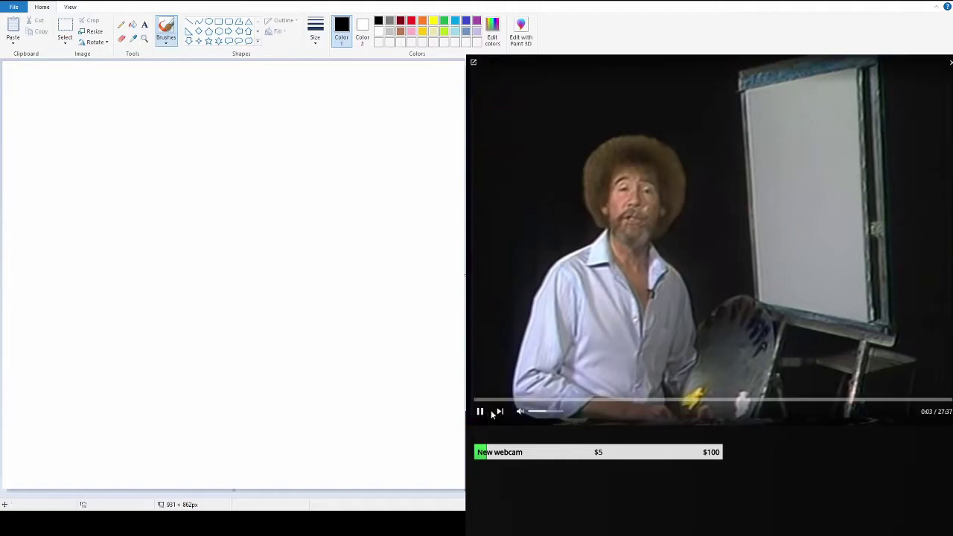
{"action": "left_click_drag", "start_coordinate": [480, 403], "coordinate": [475, 404]}
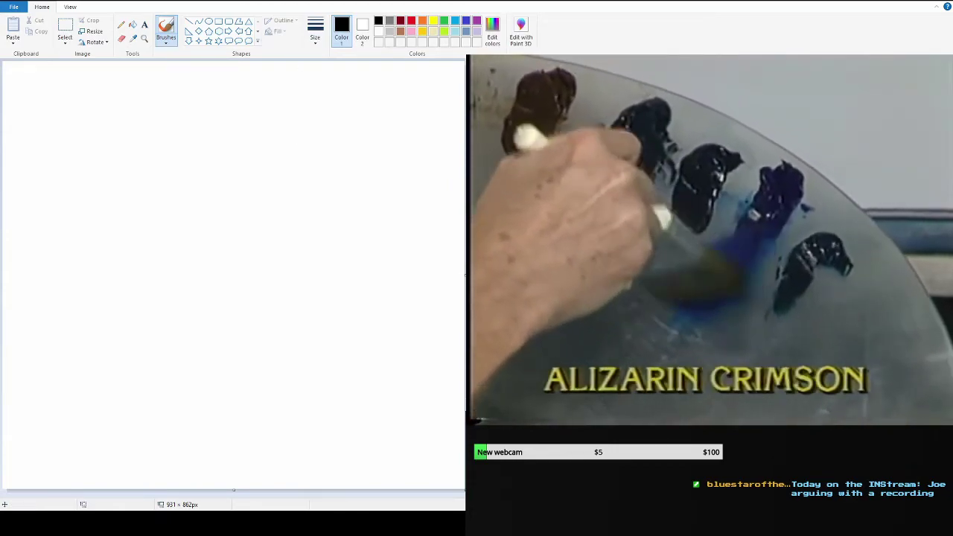
Select indigo as Color 1, trying and undoing a few test strokes on the canvas.
{"action": "left_click", "coordinate": [465, 21]}
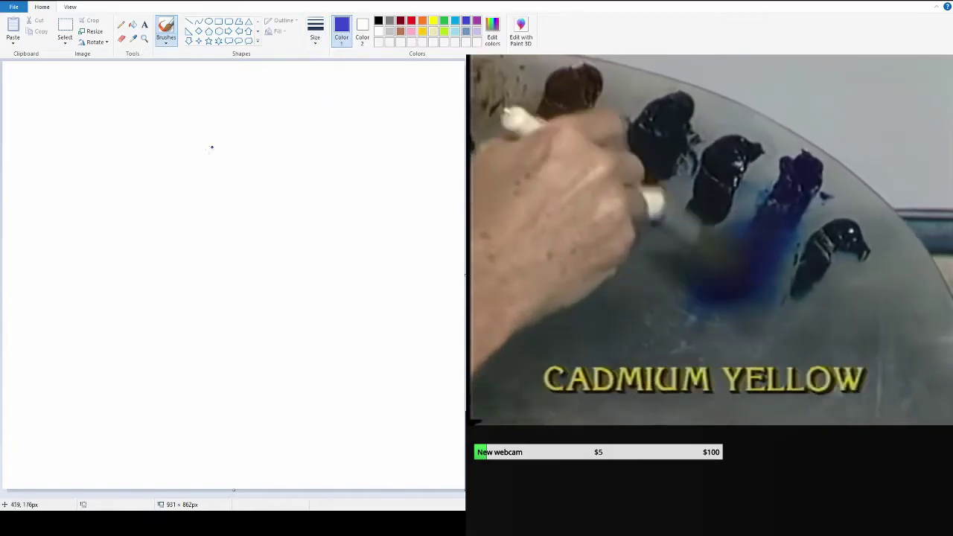
{"action": "left_click_drag", "start_coordinate": [188, 227], "coordinate": [207, 134]}
{"action": "left_click_drag", "start_coordinate": [181, 211], "coordinate": [228, 132]}
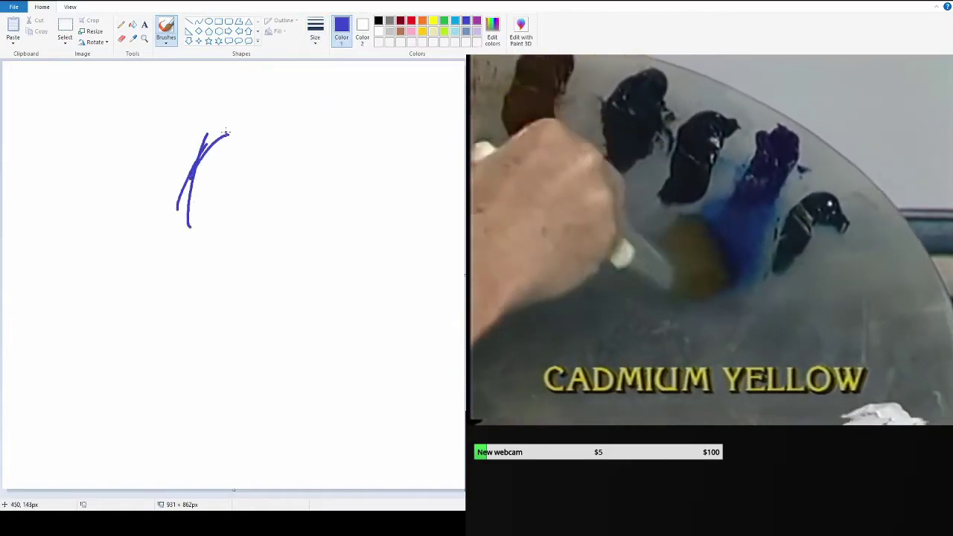
{"action": "key", "text": "ctrl+z"}
{"action": "key", "text": "ctrl+z"}
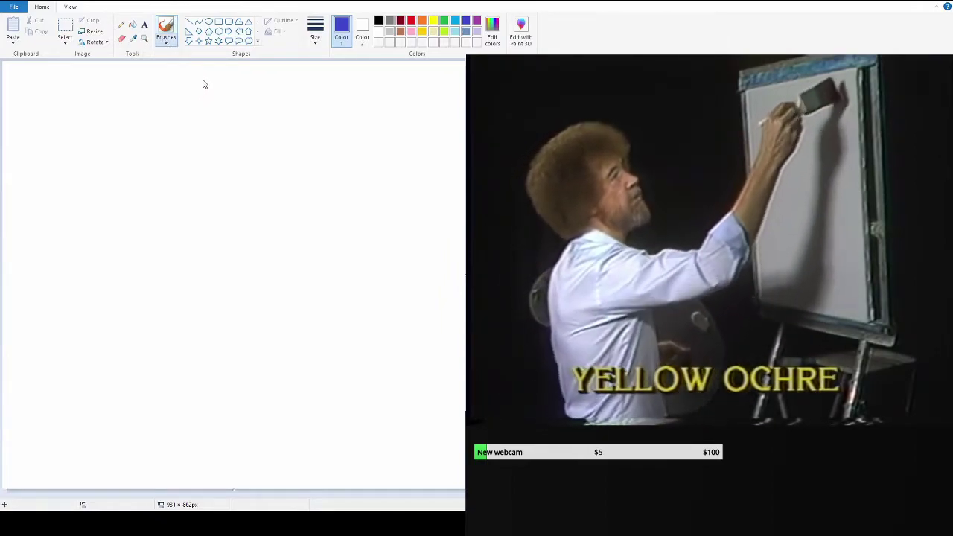
{"action": "mouse_move", "coordinate": [245, 111]}
{"action": "left_mouse_down"}
{"action": "mouse_move", "coordinate": [196, 186]}
{"action": "mouse_move", "coordinate": [265, 138]}
{"action": "left_mouse_up"}
{"action": "key", "text": "ctrl+z"}
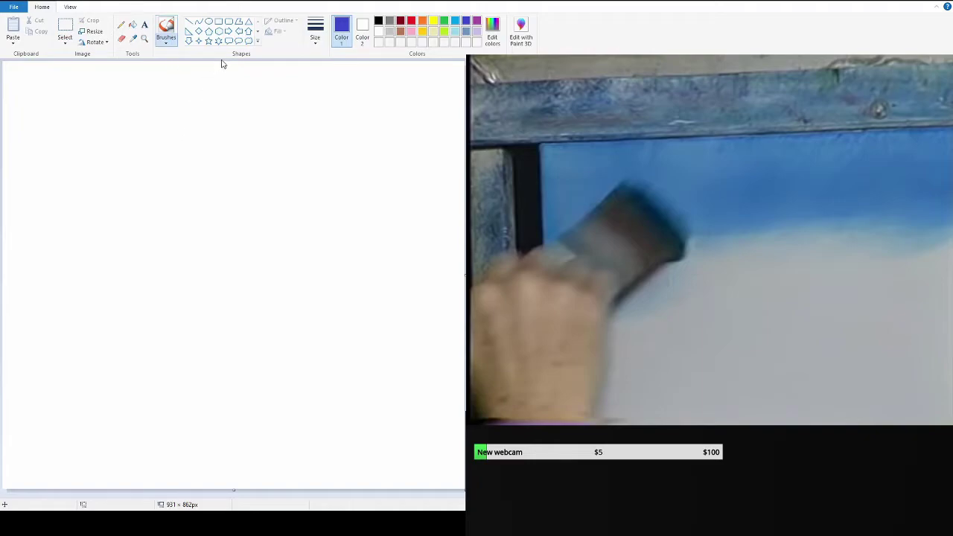
{"action": "mouse_move", "coordinate": [293, 111]}
{"action": "left_mouse_down"}
{"action": "mouse_move", "coordinate": [308, 97]}
{"action": "mouse_move", "coordinate": [97, 145]}
{"action": "left_mouse_up"}
{"action": "key", "text": "ctrl+z"}
{"action": "left_click_drag", "start_coordinate": [253, 118], "coordinate": [119, 236]}
{"action": "left_click_drag", "start_coordinate": [249, 102], "coordinate": [49, 260]}
{"action": "left_click_drag", "start_coordinate": [257, 74], "coordinate": [41, 277]}
{"action": "mouse_move", "coordinate": [275, 120]}
{"action": "left_mouse_down"}
{"action": "mouse_move", "coordinate": [215, 186]}
{"action": "mouse_move", "coordinate": [104, 274]}
{"action": "mouse_move", "coordinate": [41, 301]}
{"action": "left_mouse_up"}
{"action": "key", "text": "ctrl+z"}
{"action": "key", "text": "ctrl+z"}
{"action": "key", "text": "ctrl+z"}
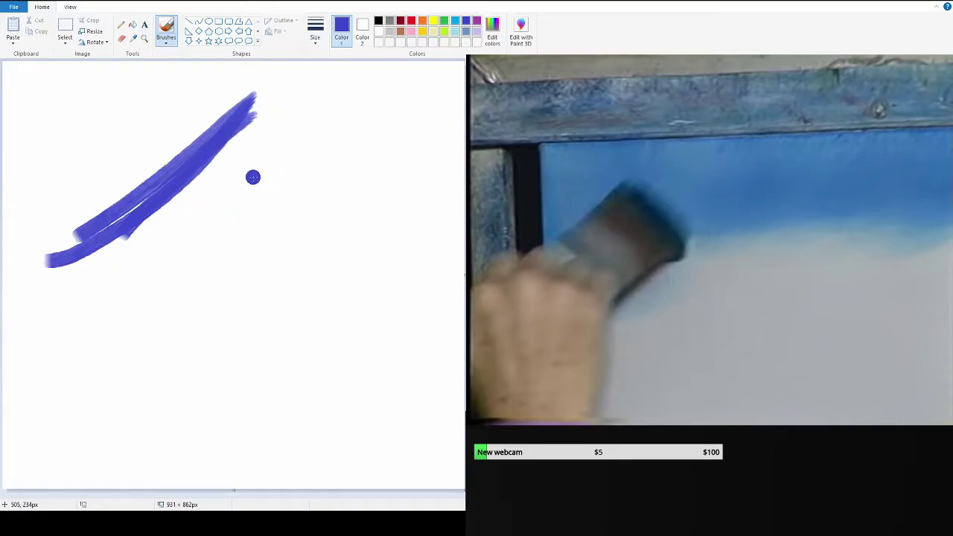
{"action": "key", "text": "ctrl+z"}
{"action": "key", "text": "ctrl+z"}
{"action": "key", "text": "ctrl+z"}
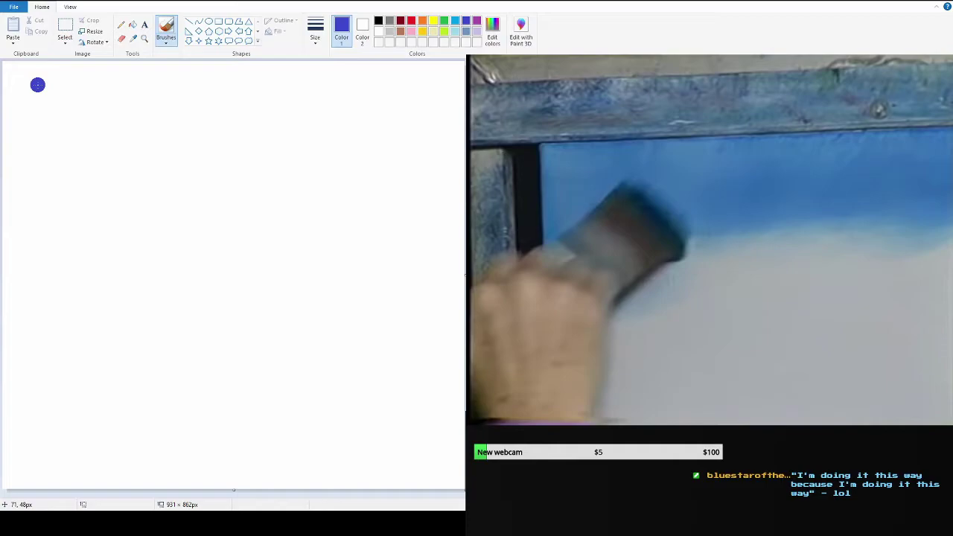
{"action": "left_click", "coordinate": [937, 6]}
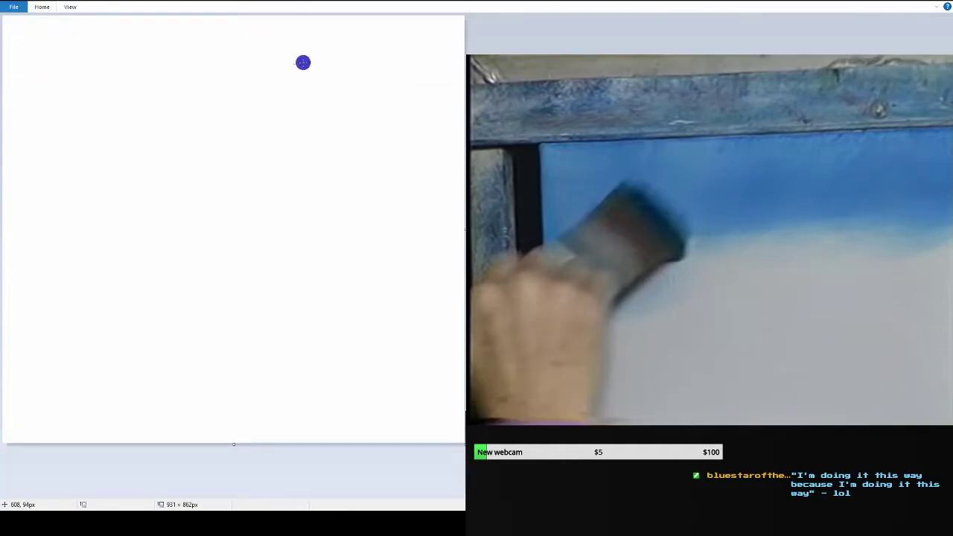
{"action": "left_click", "coordinate": [935, 8]}
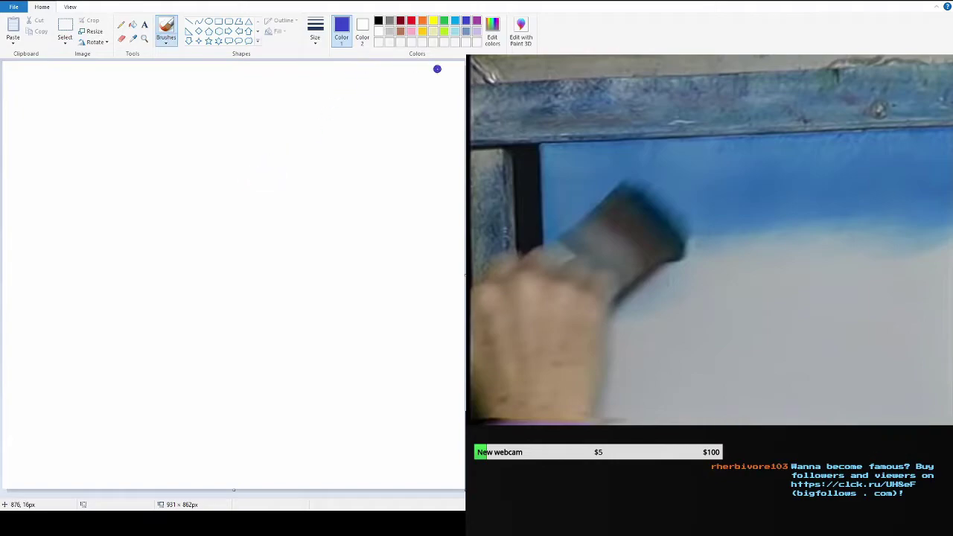
Brush dense indigo zigzag strokes across the canvas top, undoing and repainting rejected strokes.
{"action": "mouse_move", "coordinate": [449, 99]}
{"action": "left_mouse_down"}
{"action": "mouse_move", "coordinate": [399, 62]}
{"action": "mouse_move", "coordinate": [484, 134]}
{"action": "left_mouse_up"}
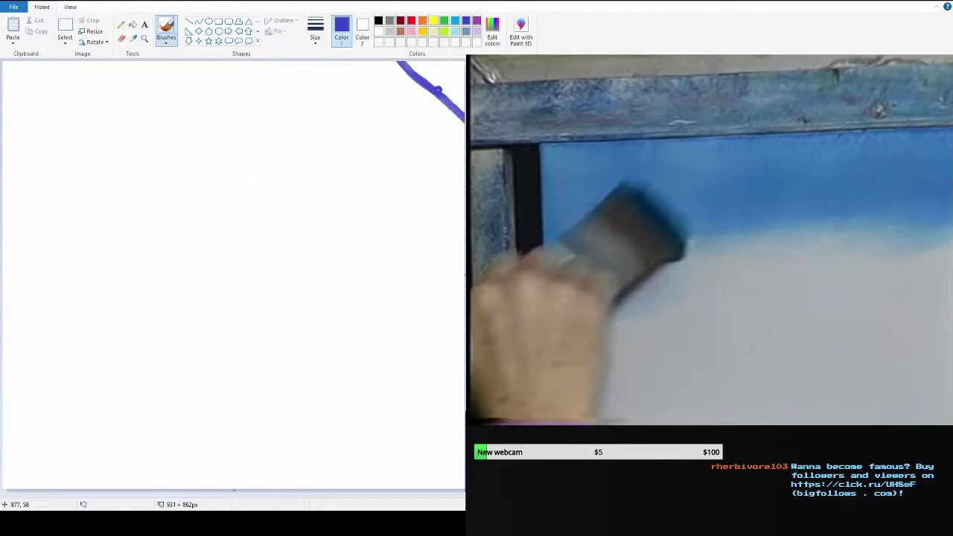
{"action": "key", "text": "ctrl+z"}
{"action": "mouse_move", "coordinate": [434, 75]}
{"action": "left_mouse_down"}
{"action": "mouse_move", "coordinate": [399, 81]}
{"action": "mouse_move", "coordinate": [429, 62]}
{"action": "mouse_move", "coordinate": [377, 101]}
{"action": "mouse_move", "coordinate": [366, 83]}
{"action": "mouse_move", "coordinate": [341, 91]}
{"action": "mouse_move", "coordinate": [332, 67]}
{"action": "mouse_move", "coordinate": [309, 91]}
{"action": "mouse_move", "coordinate": [296, 86]}
{"action": "mouse_move", "coordinate": [307, 93]}
{"action": "mouse_move", "coordinate": [316, 90]}
{"action": "mouse_move", "coordinate": [287, 90]}
{"action": "mouse_move", "coordinate": [265, 67]}
{"action": "mouse_move", "coordinate": [275, 67]}
{"action": "mouse_move", "coordinate": [250, 63]}
{"action": "mouse_move", "coordinate": [259, 86]}
{"action": "mouse_move", "coordinate": [22, 65]}
{"action": "left_mouse_up"}
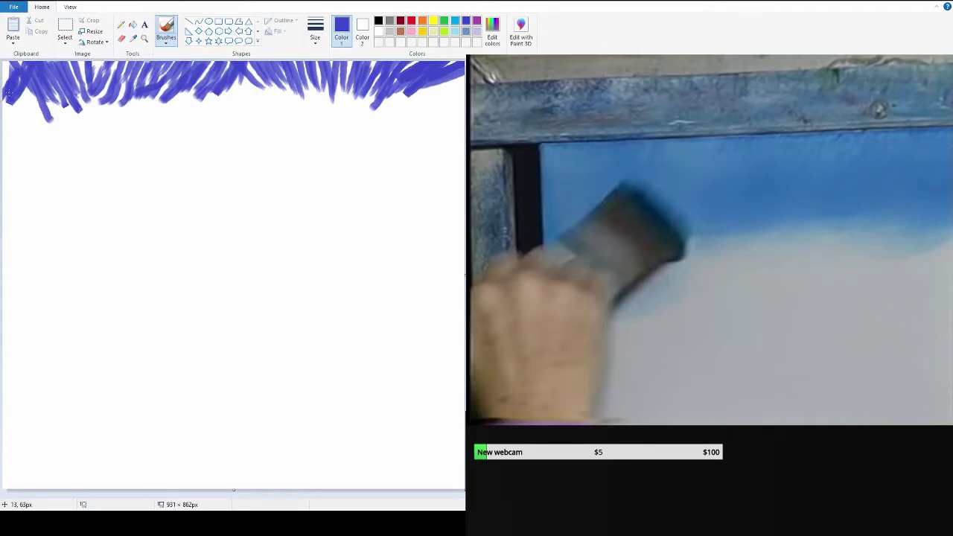
{"action": "mouse_move", "coordinate": [100, 94]}
{"action": "left_mouse_down"}
{"action": "mouse_move", "coordinate": [91, 81]}
{"action": "mouse_move", "coordinate": [415, 109]}
{"action": "left_mouse_up"}
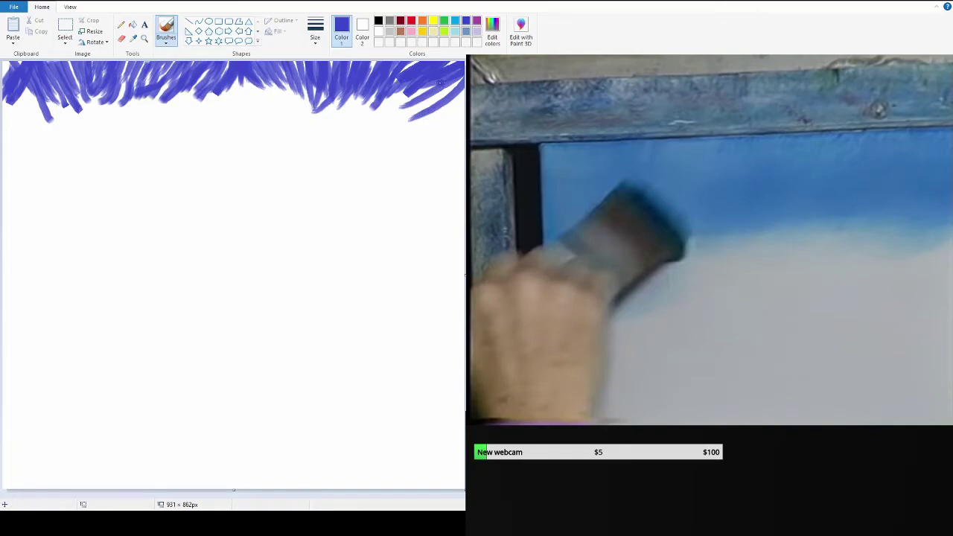
{"action": "key", "text": "ctrl+z"}
{"action": "mouse_move", "coordinate": [418, 115]}
{"action": "left_mouse_down"}
{"action": "mouse_move", "coordinate": [451, 104]}
{"action": "mouse_move", "coordinate": [447, 119]}
{"action": "mouse_move", "coordinate": [455, 82]}
{"action": "mouse_move", "coordinate": [458, 127]}
{"action": "mouse_move", "coordinate": [452, 87]}
{"action": "mouse_move", "coordinate": [438, 118]}
{"action": "mouse_move", "coordinate": [424, 93]}
{"action": "mouse_move", "coordinate": [409, 134]}
{"action": "mouse_move", "coordinate": [395, 98]}
{"action": "mouse_move", "coordinate": [401, 113]}
{"action": "mouse_move", "coordinate": [389, 134]}
{"action": "mouse_move", "coordinate": [396, 99]}
{"action": "mouse_move", "coordinate": [377, 134]}
{"action": "mouse_move", "coordinate": [380, 97]}
{"action": "mouse_move", "coordinate": [361, 93]}
{"action": "mouse_move", "coordinate": [327, 152]}
{"action": "mouse_move", "coordinate": [316, 82]}
{"action": "mouse_move", "coordinate": [322, 145]}
{"action": "mouse_move", "coordinate": [300, 115]}
{"action": "mouse_move", "coordinate": [311, 147]}
{"action": "mouse_move", "coordinate": [294, 88]}
{"action": "mouse_move", "coordinate": [291, 136]}
{"action": "mouse_move", "coordinate": [287, 101]}
{"action": "mouse_move", "coordinate": [284, 143]}
{"action": "mouse_move", "coordinate": [261, 149]}
{"action": "mouse_move", "coordinate": [265, 84]}
{"action": "mouse_move", "coordinate": [246, 145]}
{"action": "mouse_move", "coordinate": [242, 78]}
{"action": "mouse_move", "coordinate": [37, 134]}
{"action": "mouse_move", "coordinate": [34, 111]}
{"action": "mouse_move", "coordinate": [23, 130]}
{"action": "mouse_move", "coordinate": [14, 93]}
{"action": "mouse_move", "coordinate": [7, 138]}
{"action": "mouse_move", "coordinate": [14, 120]}
{"action": "left_mouse_up"}
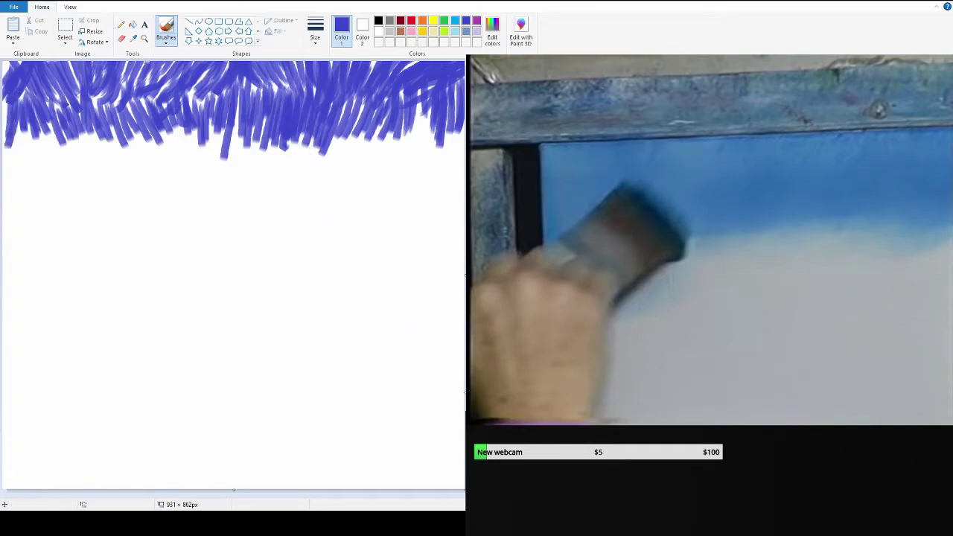
Switch to a lighter blue and brush strokes below the sky, reaching lowest along the right edge.
{"action": "mouse_move", "coordinate": [707, 238]}
{"action": "left_click", "coordinate": [480, 412]}
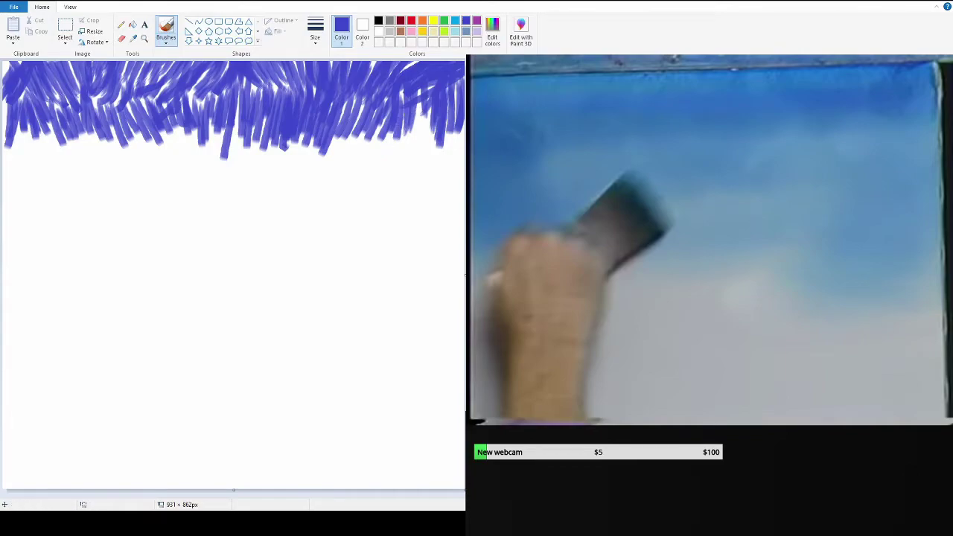
{"action": "left_click", "coordinate": [494, 25]}
{"action": "left_click_drag", "start_coordinate": [15, 126], "coordinate": [112, 174]}
{"action": "mouse_move", "coordinate": [454, 123]}
{"action": "left_mouse_down"}
{"action": "mouse_move", "coordinate": [463, 223]}
{"action": "mouse_move", "coordinate": [440, 190]}
{"action": "left_mouse_up"}
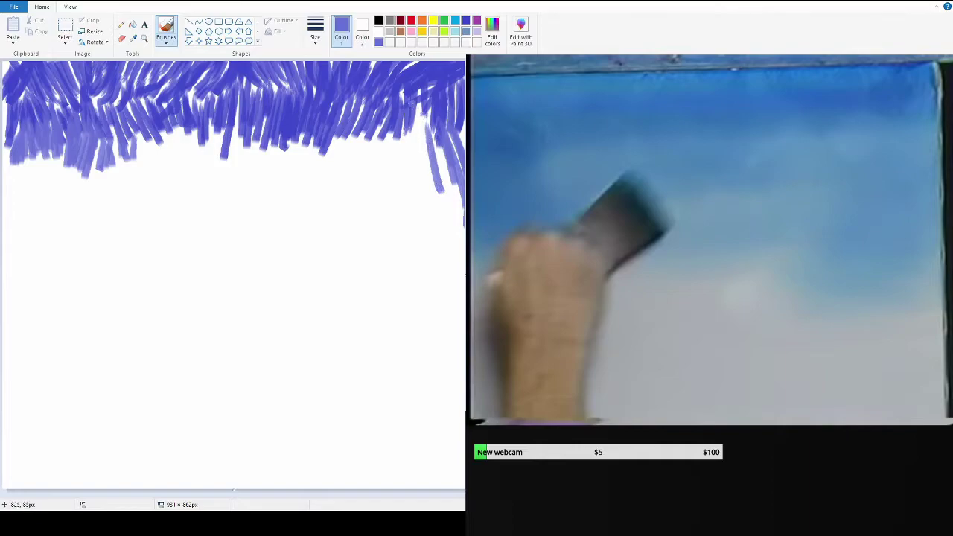
{"action": "left_click_drag", "start_coordinate": [414, 99], "coordinate": [445, 171]}
{"action": "left_click_drag", "start_coordinate": [437, 138], "coordinate": [453, 180]}
{"action": "left_click_drag", "start_coordinate": [414, 116], "coordinate": [442, 191]}
{"action": "mouse_move", "coordinate": [383, 130]}
{"action": "left_mouse_down"}
{"action": "mouse_move", "coordinate": [426, 177]}
{"action": "mouse_move", "coordinate": [416, 190]}
{"action": "mouse_move", "coordinate": [387, 167]}
{"action": "mouse_move", "coordinate": [327, 144]}
{"action": "mouse_move", "coordinate": [327, 154]}
{"action": "mouse_move", "coordinate": [369, 146]}
{"action": "mouse_move", "coordinate": [331, 163]}
{"action": "mouse_move", "coordinate": [340, 168]}
{"action": "left_mouse_up"}
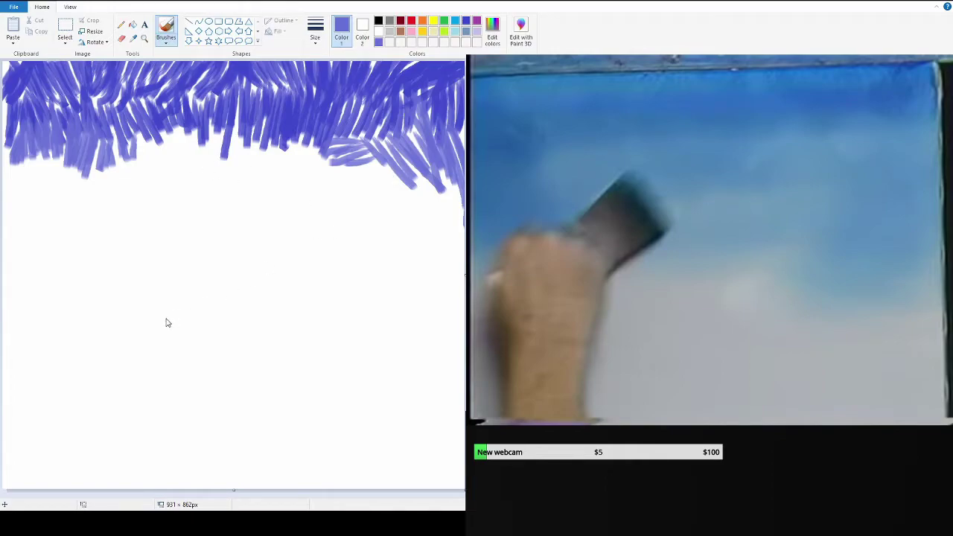
Hatch lighter lavender strokes along the sky's lower edge, down the left side and across the right.
{"action": "mouse_move", "coordinate": [82, 120]}
{"action": "left_mouse_down"}
{"action": "mouse_move", "coordinate": [60, 164]}
{"action": "mouse_move", "coordinate": [216, 149]}
{"action": "mouse_move", "coordinate": [227, 134]}
{"action": "mouse_move", "coordinate": [236, 141]}
{"action": "mouse_move", "coordinate": [247, 119]}
{"action": "mouse_move", "coordinate": [260, 152]}
{"action": "mouse_move", "coordinate": [266, 126]}
{"action": "mouse_move", "coordinate": [271, 149]}
{"action": "mouse_move", "coordinate": [285, 120]}
{"action": "mouse_move", "coordinate": [265, 140]}
{"action": "mouse_move", "coordinate": [294, 160]}
{"action": "mouse_move", "coordinate": [301, 125]}
{"action": "mouse_move", "coordinate": [290, 158]}
{"action": "mouse_move", "coordinate": [303, 176]}
{"action": "mouse_move", "coordinate": [329, 127]}
{"action": "mouse_move", "coordinate": [341, 160]}
{"action": "mouse_move", "coordinate": [360, 132]}
{"action": "mouse_move", "coordinate": [391, 182]}
{"action": "left_mouse_up"}
{"action": "left_click_drag", "start_coordinate": [58, 150], "coordinate": [22, 192]}
{"action": "left_click_drag", "start_coordinate": [15, 143], "coordinate": [11, 175]}
{"action": "left_click_drag", "start_coordinate": [17, 100], "coordinate": [15, 143]}
{"action": "left_click_drag", "start_coordinate": [8, 194], "coordinate": [18, 146]}
{"action": "left_click_drag", "start_coordinate": [15, 109], "coordinate": [11, 186]}
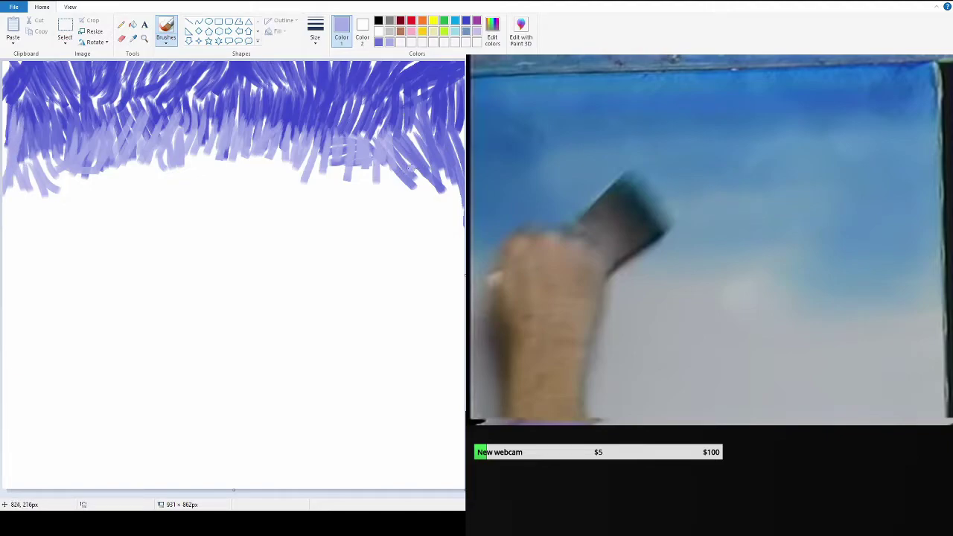
{"action": "mouse_move", "coordinate": [412, 175]}
{"action": "left_mouse_down"}
{"action": "mouse_move", "coordinate": [421, 203]}
{"action": "mouse_move", "coordinate": [448, 208]}
{"action": "left_mouse_up"}
{"action": "mouse_move", "coordinate": [446, 168]}
{"action": "left_mouse_down"}
{"action": "mouse_move", "coordinate": [455, 217]}
{"action": "mouse_move", "coordinate": [451, 208]}
{"action": "left_mouse_up"}
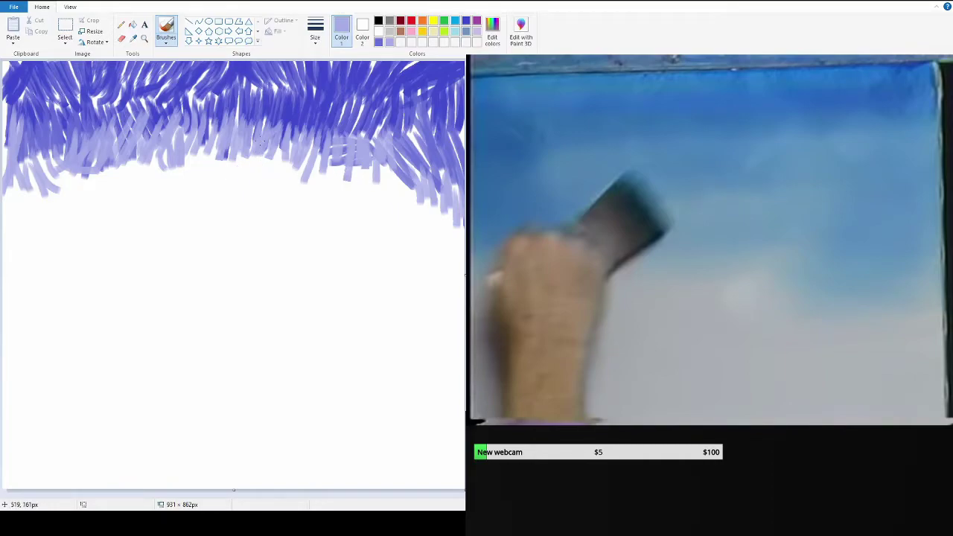
Sweep a broad pale-aqua band below the lavender fringe, plus one aqua streak rising toward the top right.
{"action": "mouse_move", "coordinate": [707, 238]}
{"action": "left_click", "coordinate": [480, 411]}
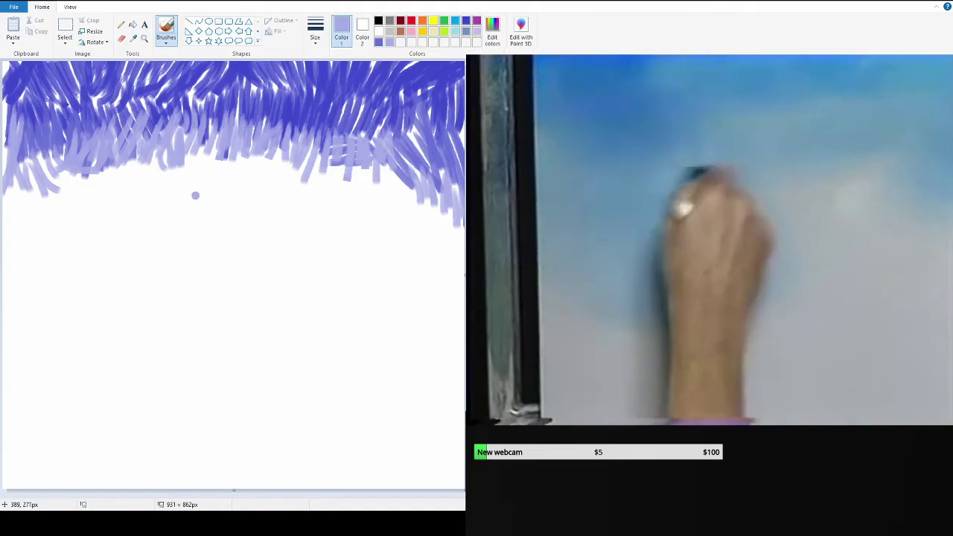
{"action": "left_click_drag", "start_coordinate": [203, 170], "coordinate": [108, 232]}
{"action": "left_click_drag", "start_coordinate": [183, 189], "coordinate": [15, 287]}
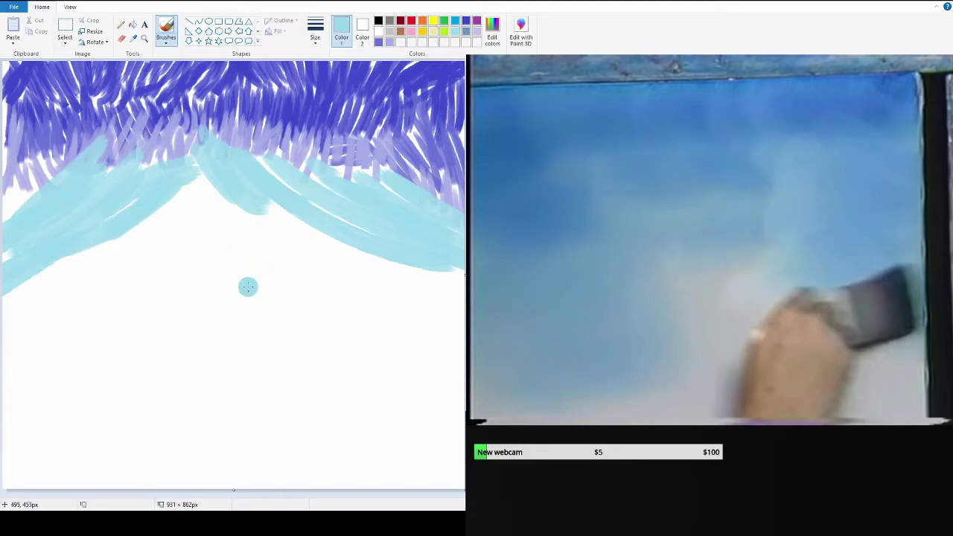
{"action": "left_click_drag", "start_coordinate": [232, 218], "coordinate": [4, 168]}
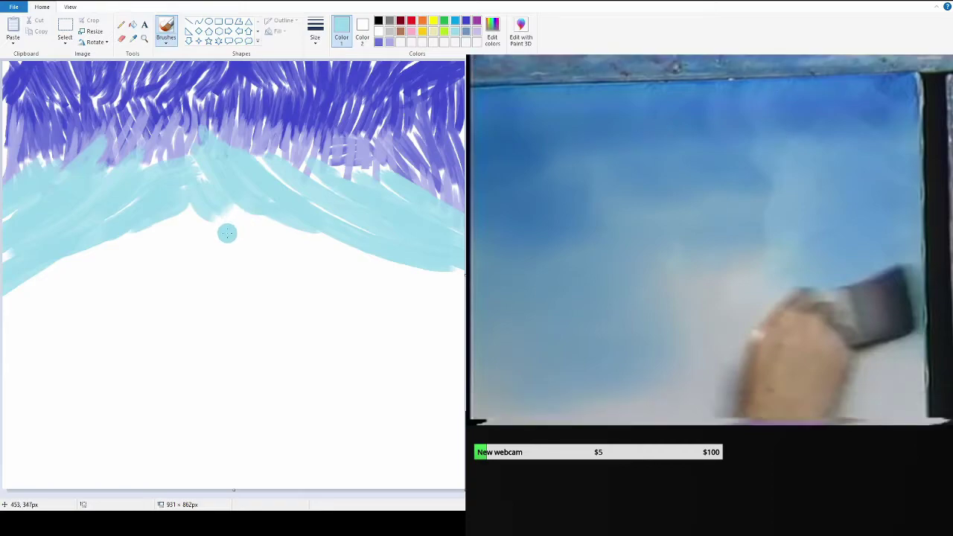
{"action": "mouse_move", "coordinate": [270, 156]}
{"action": "left_mouse_down"}
{"action": "mouse_move", "coordinate": [317, 115]}
{"action": "mouse_move", "coordinate": [332, 62]}
{"action": "left_mouse_up"}
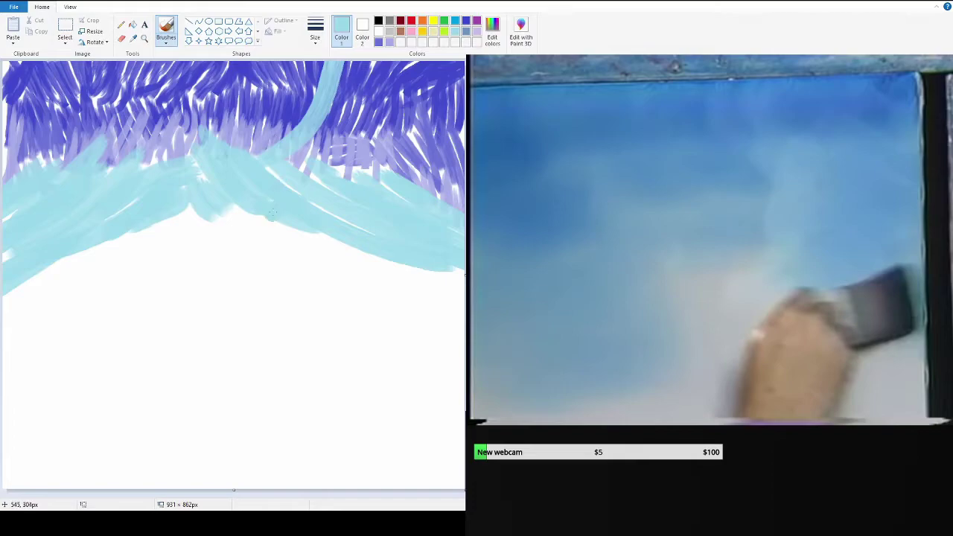
Cover the stray aqua streak in purple, then add a long purple ridge and a lavender stroke.
{"action": "left_click", "coordinate": [378, 42]}
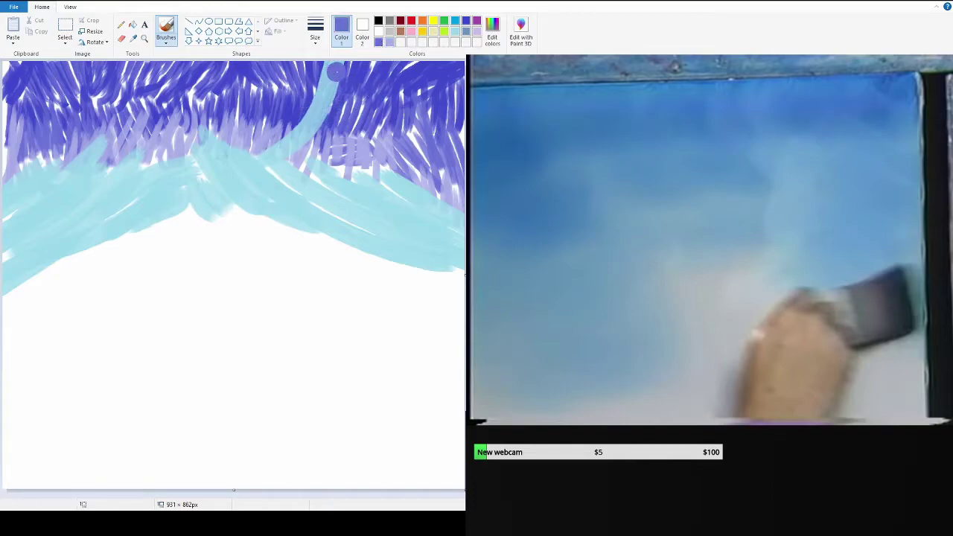
{"action": "mouse_move", "coordinate": [339, 67]}
{"action": "left_mouse_down"}
{"action": "mouse_move", "coordinate": [298, 90]}
{"action": "mouse_move", "coordinate": [294, 109]}
{"action": "mouse_move", "coordinate": [312, 111]}
{"action": "mouse_move", "coordinate": [231, 141]}
{"action": "mouse_move", "coordinate": [202, 173]}
{"action": "left_mouse_up"}
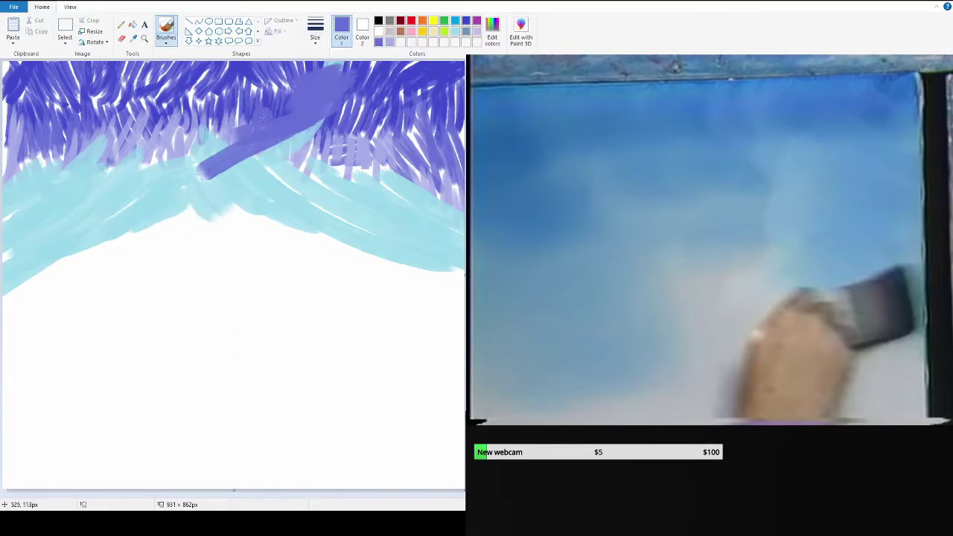
{"action": "mouse_move", "coordinate": [700, 238]}
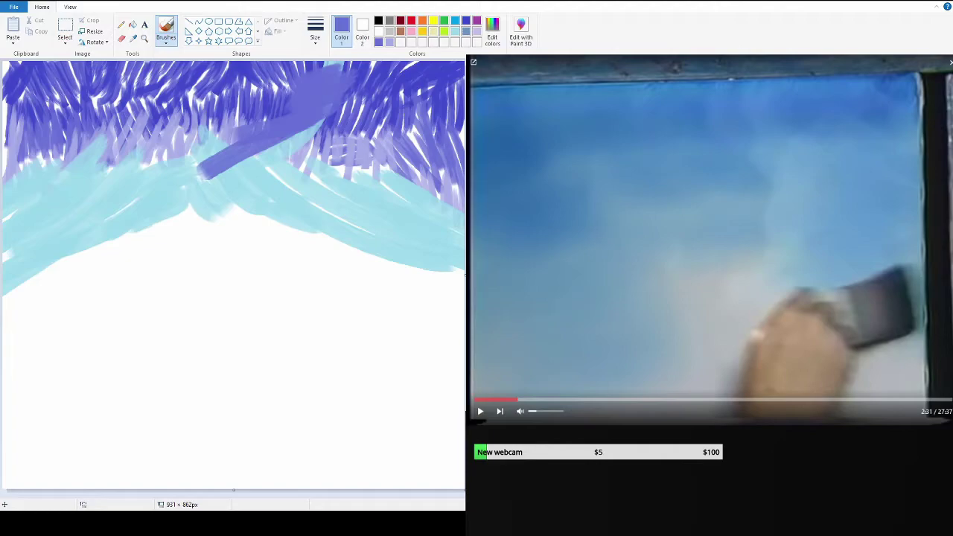
{"action": "left_click_drag", "start_coordinate": [238, 140], "coordinate": [54, 176]}
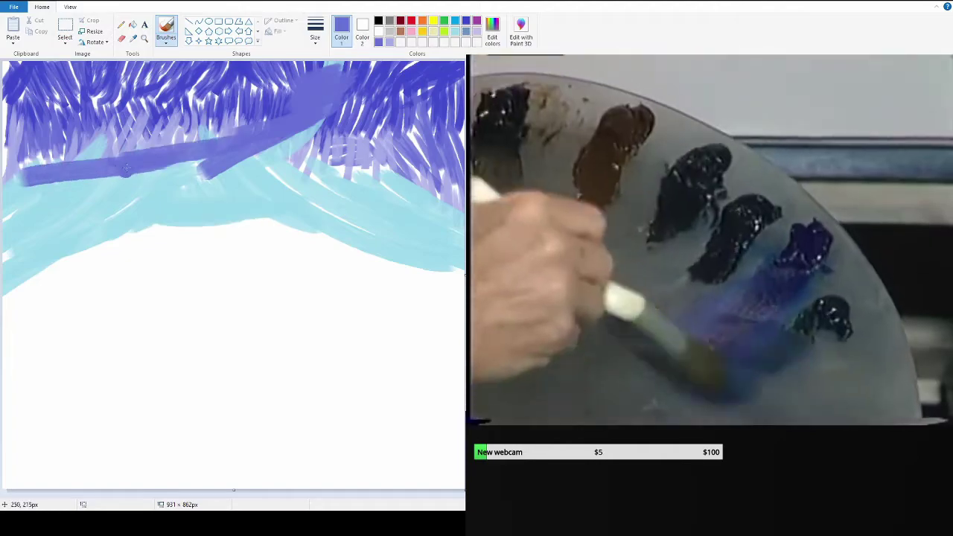
{"action": "mouse_move", "coordinate": [230, 141]}
{"action": "left_mouse_down"}
{"action": "mouse_move", "coordinate": [23, 167]}
{"action": "mouse_move", "coordinate": [105, 175]}
{"action": "left_mouse_up"}
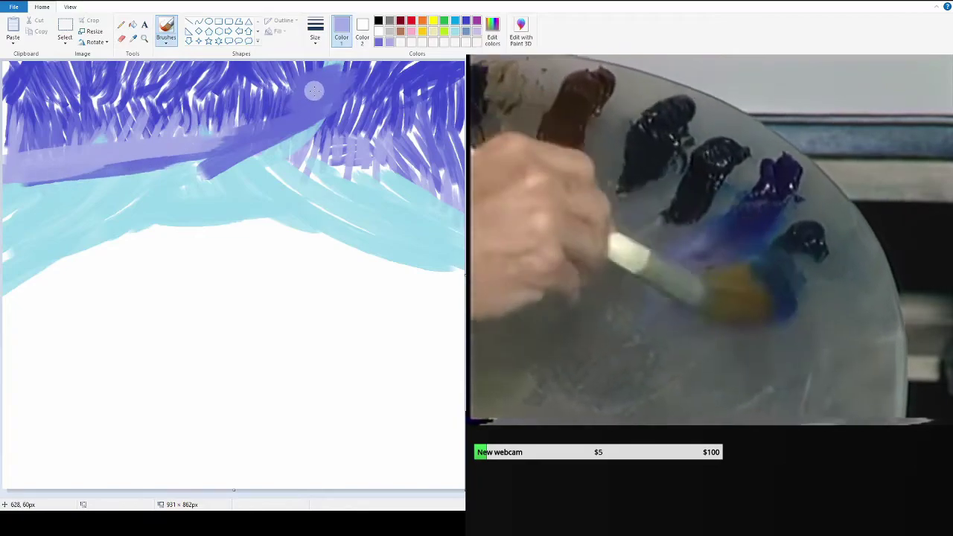
Try a green curved stroke on the snowy area and undo it.
{"action": "left_click", "coordinate": [444, 21]}
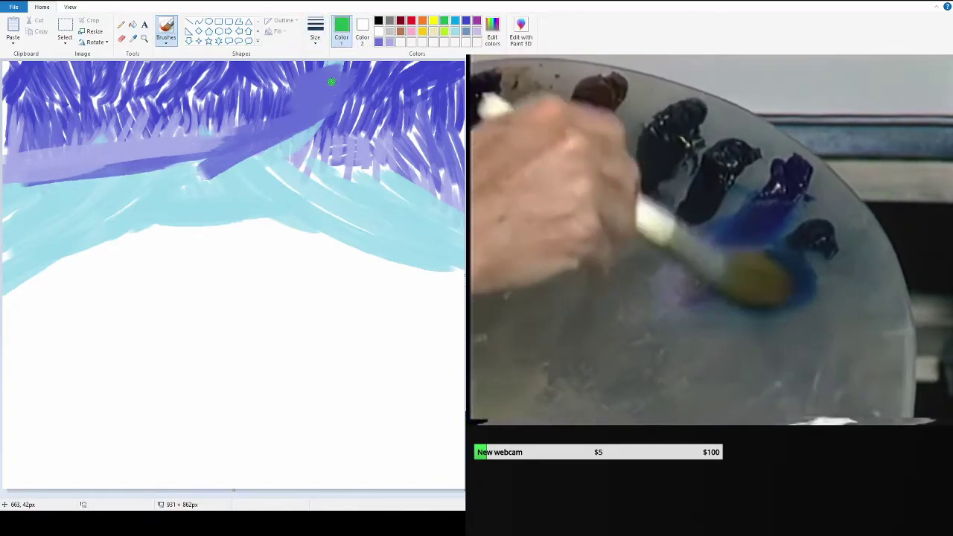
{"action": "left_click_drag", "start_coordinate": [256, 257], "coordinate": [244, 329]}
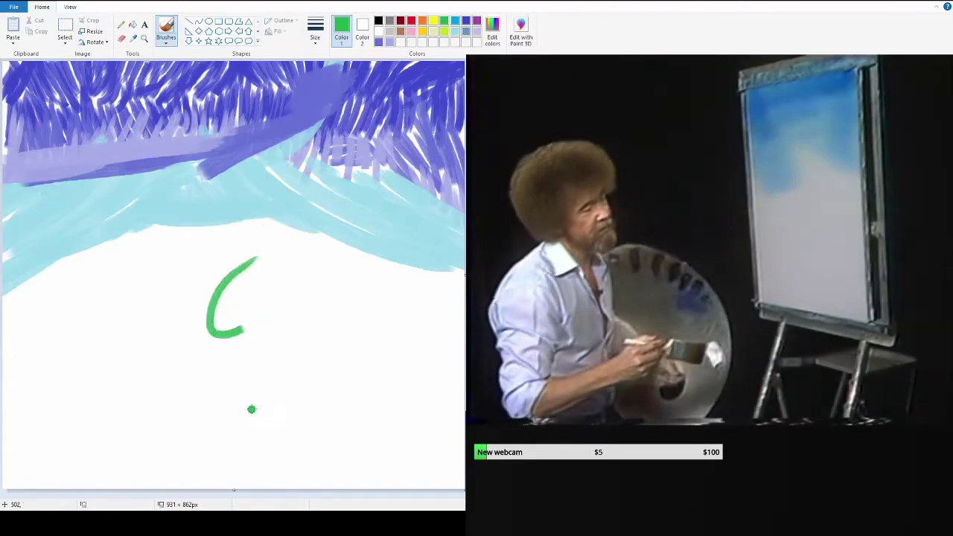
{"action": "key", "text": "ctrl+z"}
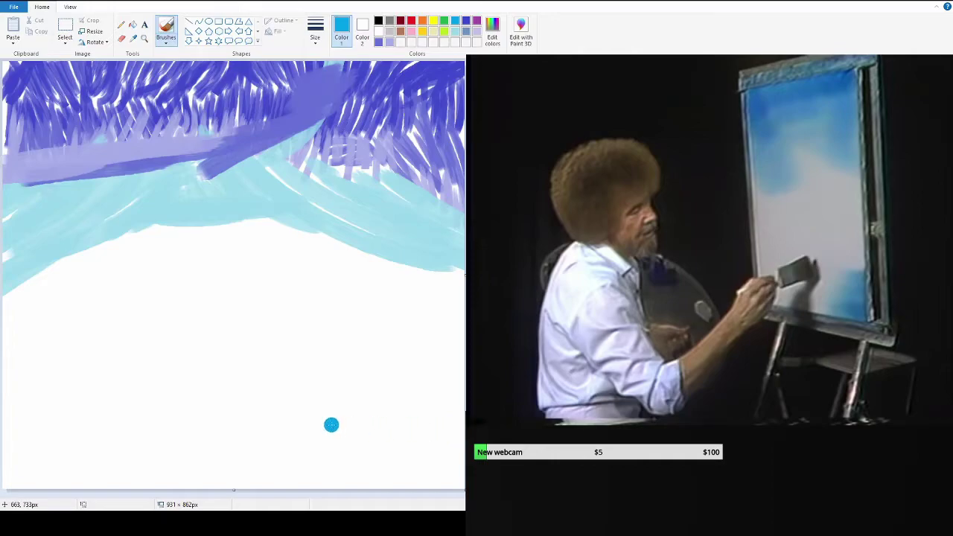
Fill the lower-right corner with bright-blue horizontal water hatching, undoing one curved stroke.
{"action": "left_click_drag", "start_coordinate": [336, 428], "coordinate": [447, 435]}
{"action": "left_click_drag", "start_coordinate": [343, 433], "coordinate": [447, 485]}
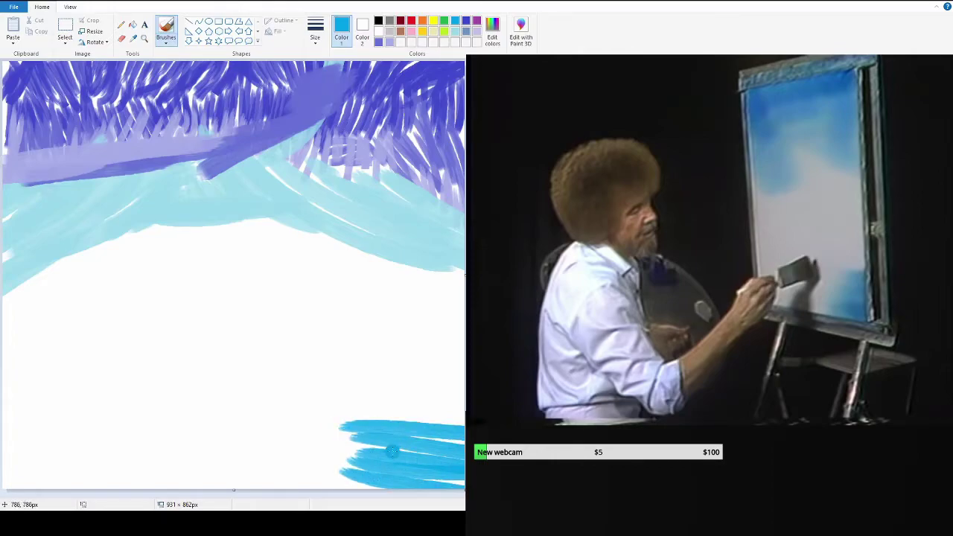
{"action": "left_click_drag", "start_coordinate": [393, 449], "coordinate": [233, 489]}
{"action": "key", "text": "ctrl+z"}
{"action": "left_click_drag", "start_coordinate": [350, 447], "coordinate": [462, 456]}
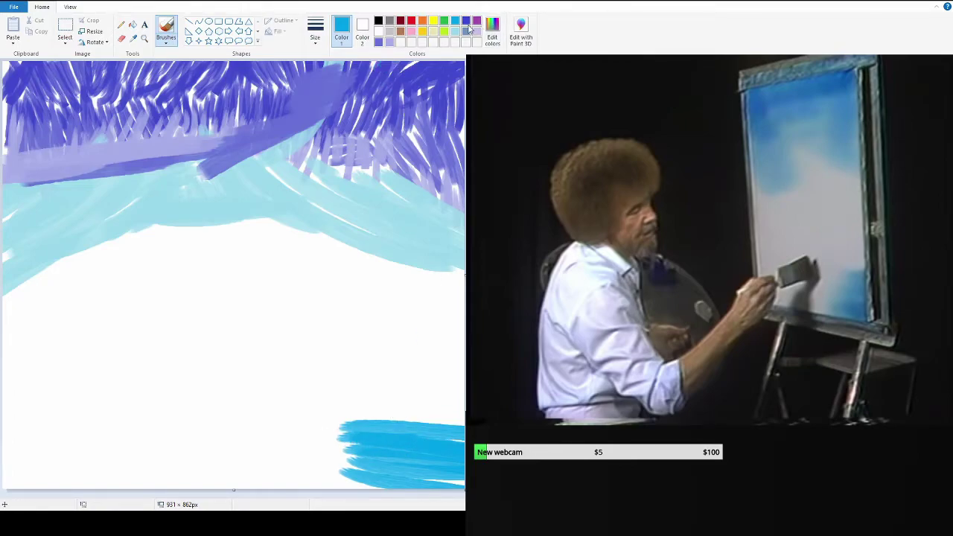
{"action": "left_click_drag", "start_coordinate": [461, 399], "coordinate": [387, 484]}
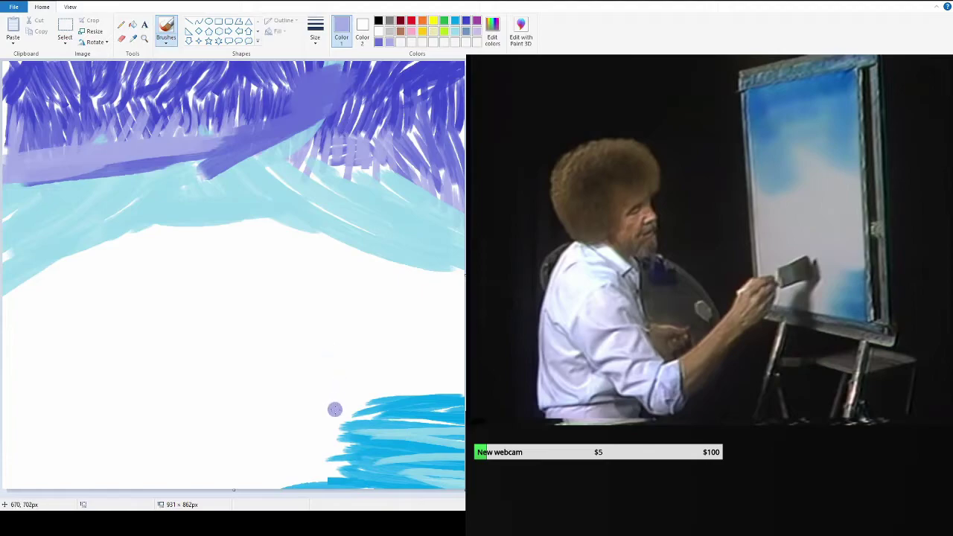
Paint a purple strip along the bottom edge and cover it with slate grey-blue.
{"action": "left_click_drag", "start_coordinate": [293, 480], "coordinate": [360, 471]}
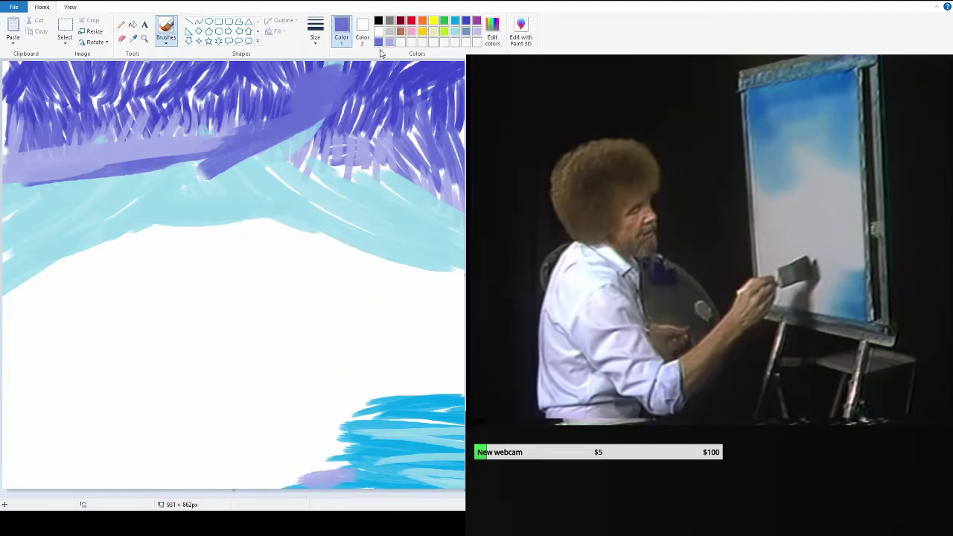
{"action": "left_click_drag", "start_coordinate": [360, 474], "coordinate": [289, 480]}
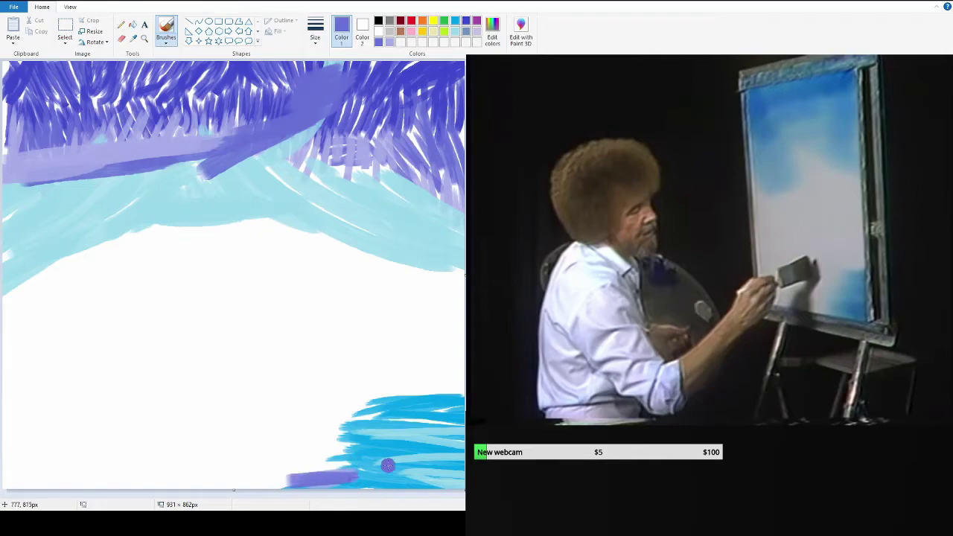
{"action": "left_click_drag", "start_coordinate": [388, 466], "coordinate": [314, 477]}
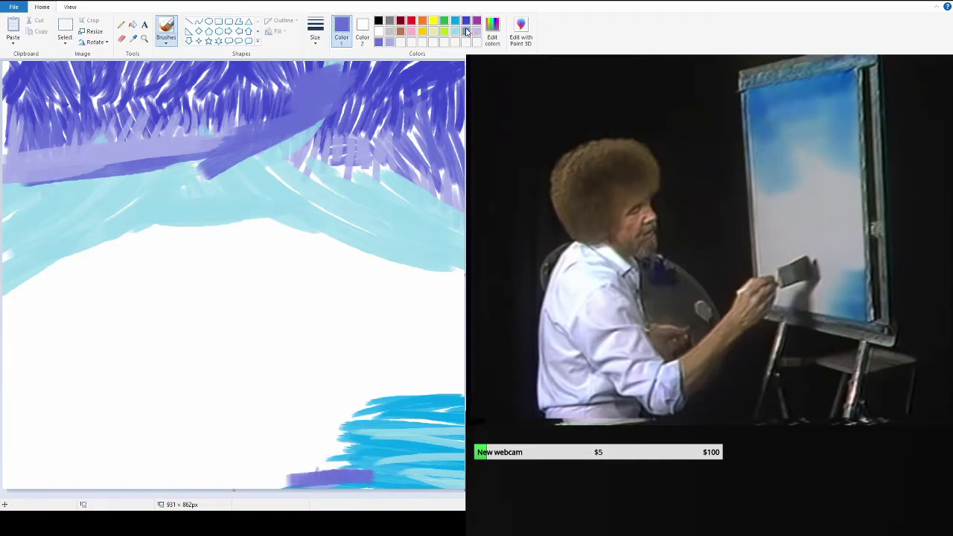
{"action": "left_click_drag", "start_coordinate": [372, 474], "coordinate": [307, 473]}
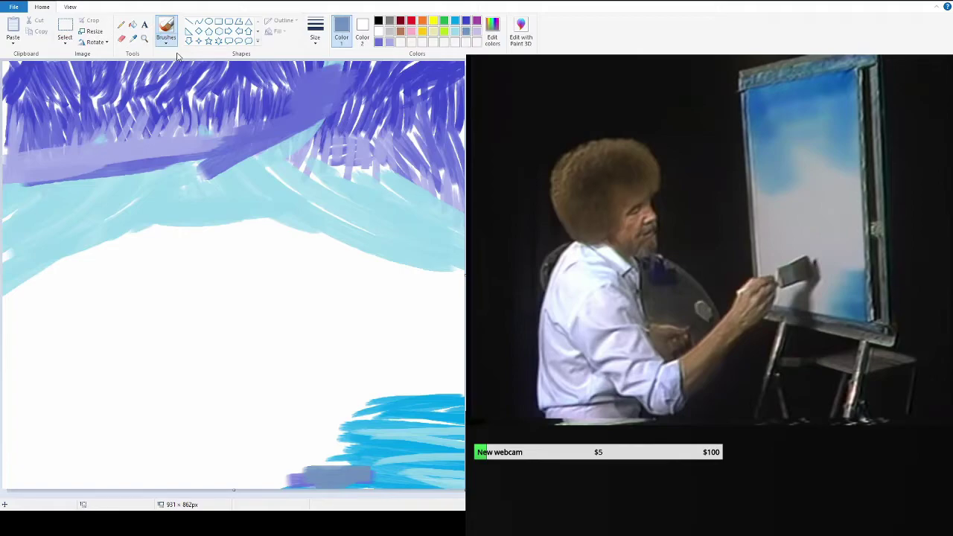
{"action": "mouse_move", "coordinate": [707, 238]}
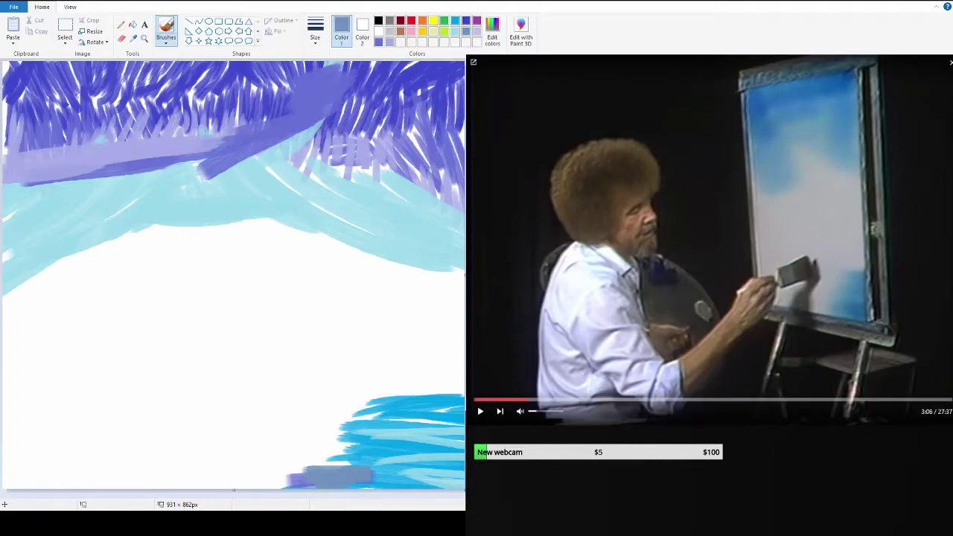
Resume the video and sample the bright blue of the water strokes with the Color picker.
{"action": "key", "text": "space"}
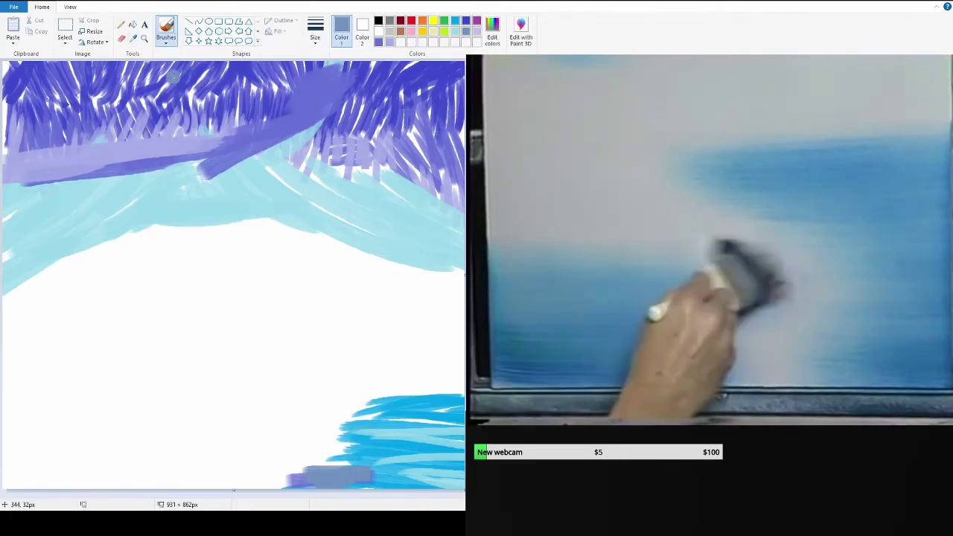
{"action": "left_click", "coordinate": [132, 38]}
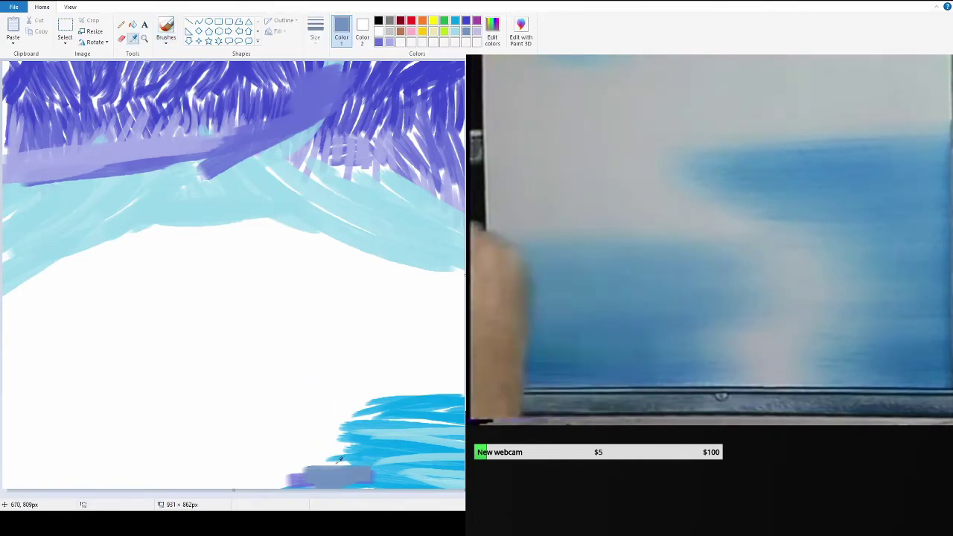
{"action": "left_click", "coordinate": [393, 443]}
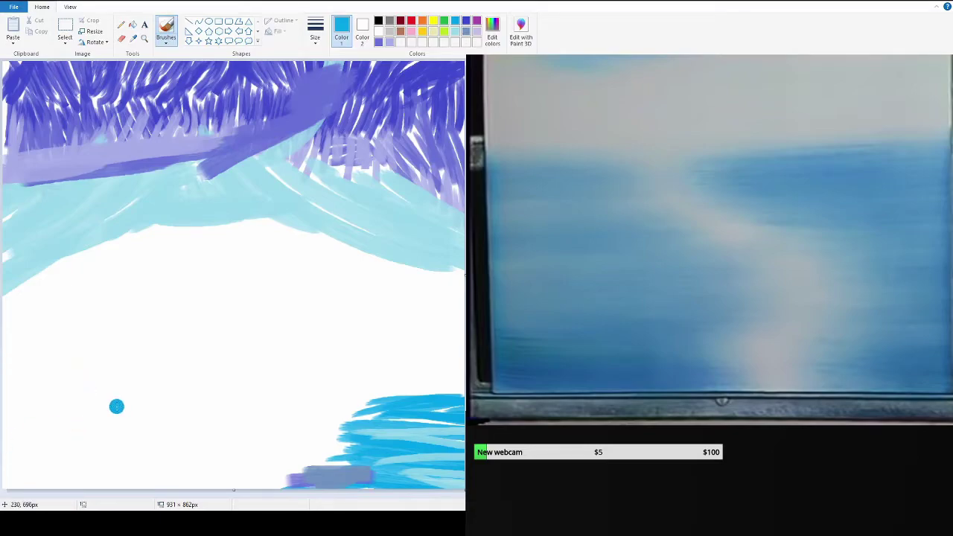
Paint blue horizontal water strokes across the lower left of the canvas.
{"action": "left_click_drag", "start_coordinate": [112, 405], "coordinate": [4, 410]}
{"action": "left_click_drag", "start_coordinate": [111, 422], "coordinate": [4, 445]}
{"action": "left_click_drag", "start_coordinate": [98, 432], "coordinate": [2, 469]}
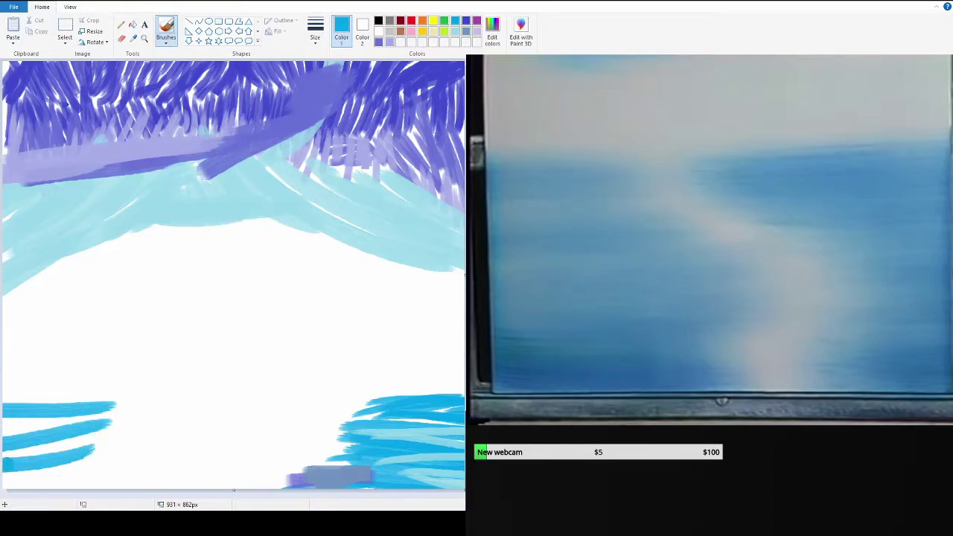
{"action": "left_click_drag", "start_coordinate": [123, 463], "coordinate": [3, 485]}
{"action": "left_click_drag", "start_coordinate": [148, 408], "coordinate": [2, 447]}
{"action": "left_click_drag", "start_coordinate": [174, 477], "coordinate": [3, 485]}
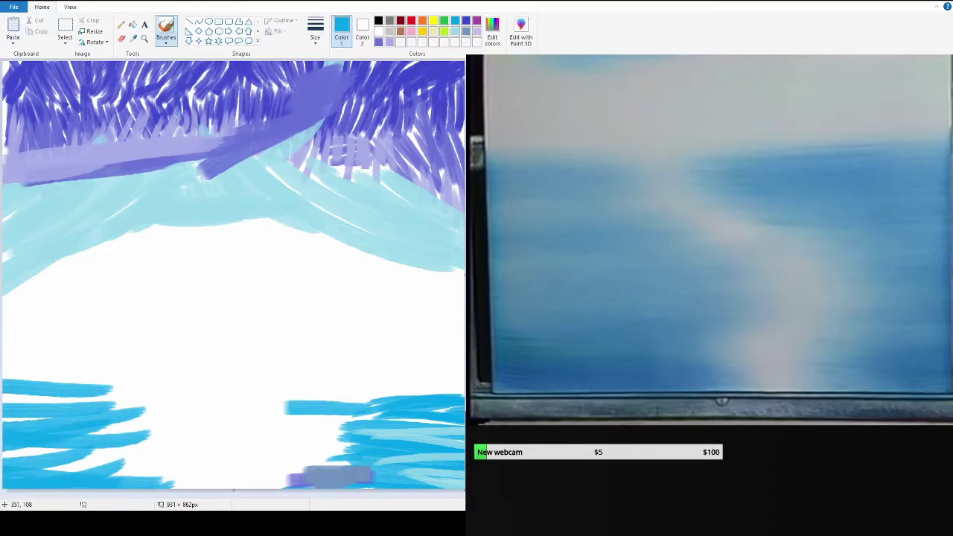
Try blue strokes, a circle and a loop near the water line, undoing each.
{"action": "left_click_drag", "start_coordinate": [191, 278], "coordinate": [266, 280]}
{"action": "left_click_drag", "start_coordinate": [319, 283], "coordinate": [235, 289]}
{"action": "key", "text": "ctrl+z"}
{"action": "key", "text": "ctrl+z"}
{"action": "key", "text": "ctrl+z"}
{"action": "left_click_drag", "start_coordinate": [264, 259], "coordinate": [262, 261]}
{"action": "key", "text": "ctrl+z"}
{"action": "mouse_move", "coordinate": [238, 291]}
{"action": "left_mouse_down"}
{"action": "mouse_move", "coordinate": [164, 353]}
{"action": "mouse_move", "coordinate": [250, 350]}
{"action": "left_mouse_up"}
{"action": "key", "text": "ctrl+z"}
{"action": "left_click_drag", "start_coordinate": [213, 246], "coordinate": [127, 269]}
{"action": "key", "text": "ctrl+z"}
{"action": "mouse_move", "coordinate": [311, 274]}
{"action": "left_mouse_down"}
{"action": "mouse_move", "coordinate": [179, 345]}
{"action": "mouse_move", "coordinate": [325, 307]}
{"action": "left_mouse_up"}
{"action": "key", "text": "ctrl+z"}
Discard C-shaped and spiral trials, then add blue water strokes at lower right and middle.
{"action": "mouse_move", "coordinate": [273, 292]}
{"action": "left_mouse_down"}
{"action": "mouse_move", "coordinate": [213, 386]}
{"action": "mouse_move", "coordinate": [266, 331]}
{"action": "left_mouse_up"}
{"action": "key", "text": "ctrl+z"}
{"action": "mouse_move", "coordinate": [284, 288]}
{"action": "left_mouse_down"}
{"action": "mouse_move", "coordinate": [266, 293]}
{"action": "mouse_move", "coordinate": [231, 336]}
{"action": "left_mouse_up"}
{"action": "key", "text": "ctrl+z"}
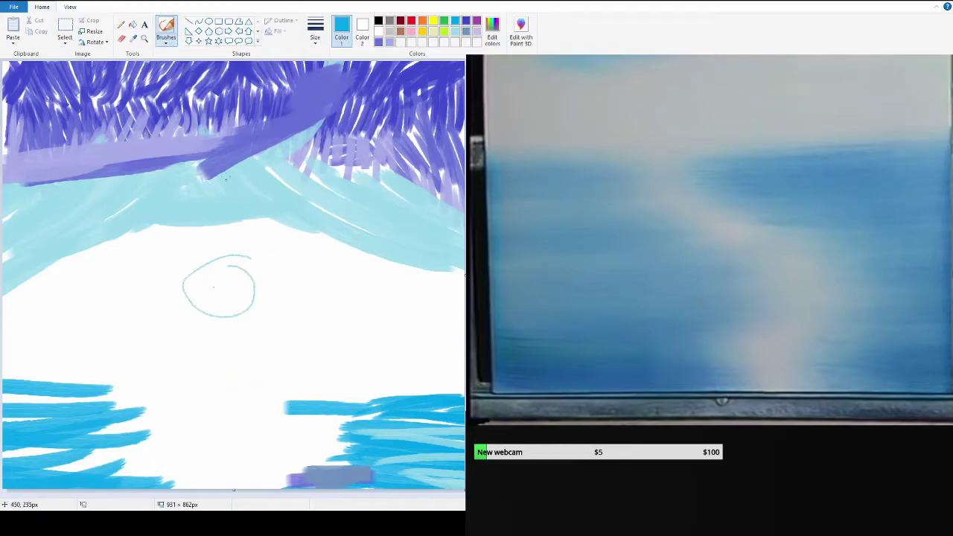
{"action": "mouse_move", "coordinate": [274, 260]}
{"action": "left_mouse_down"}
{"action": "mouse_move", "coordinate": [267, 299]}
{"action": "mouse_move", "coordinate": [220, 324]}
{"action": "left_mouse_up"}
{"action": "key", "text": "ctrl+z"}
{"action": "mouse_move", "coordinate": [321, 390]}
{"action": "left_mouse_down"}
{"action": "mouse_move", "coordinate": [424, 386]}
{"action": "mouse_move", "coordinate": [357, 372]}
{"action": "mouse_move", "coordinate": [383, 368]}
{"action": "mouse_move", "coordinate": [462, 369]}
{"action": "left_mouse_up"}
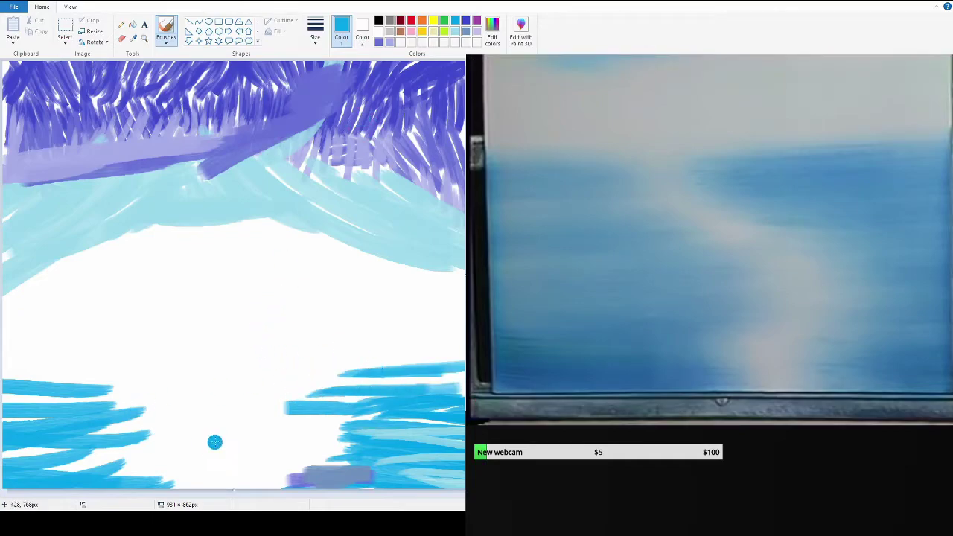
{"action": "mouse_move", "coordinate": [220, 425]}
{"action": "left_mouse_down"}
{"action": "mouse_move", "coordinate": [343, 430]}
{"action": "mouse_move", "coordinate": [183, 464]}
{"action": "mouse_move", "coordinate": [87, 466]}
{"action": "left_mouse_up"}
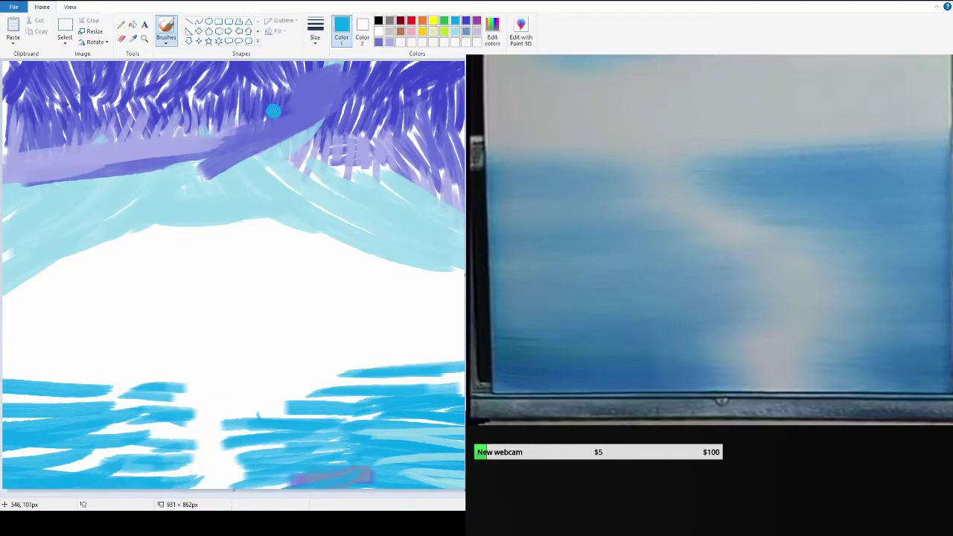
Layer light-blue ripples across the lake and extend the water upward with blue strokes.
{"action": "left_click", "coordinate": [388, 43]}
{"action": "left_click_drag", "start_coordinate": [447, 376], "coordinate": [15, 461]}
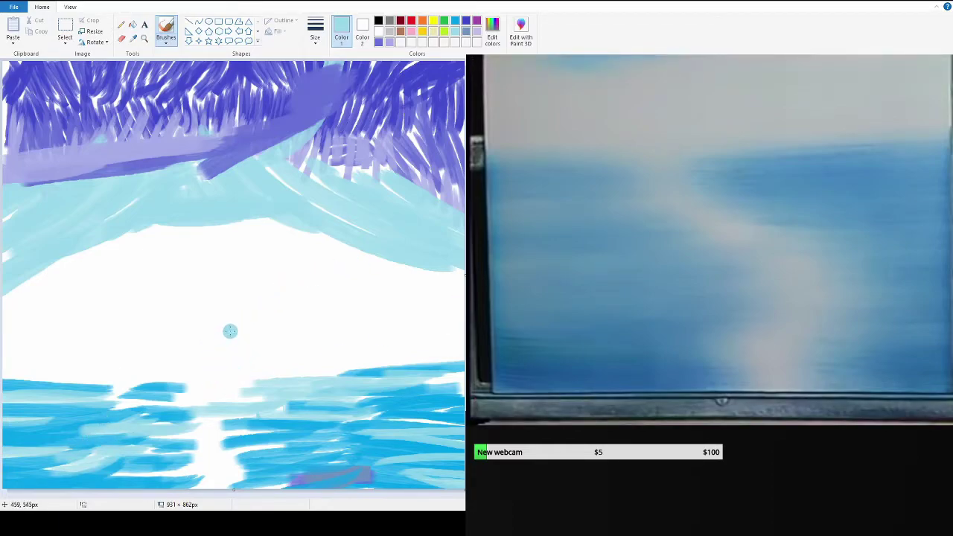
{"action": "left_click_drag", "start_coordinate": [350, 376], "coordinate": [146, 422]}
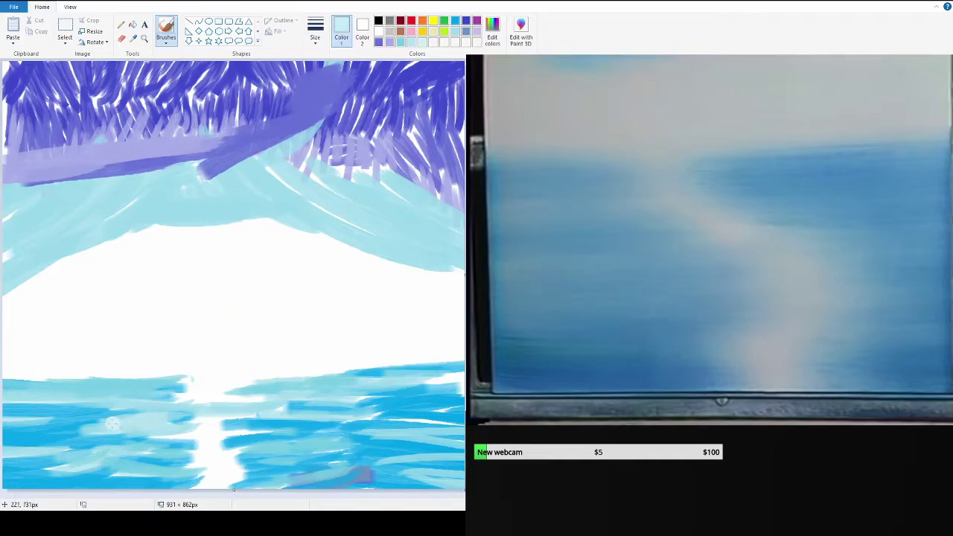
{"action": "left_click_drag", "start_coordinate": [112, 423], "coordinate": [130, 422]}
{"action": "left_click_drag", "start_coordinate": [178, 447], "coordinate": [349, 465]}
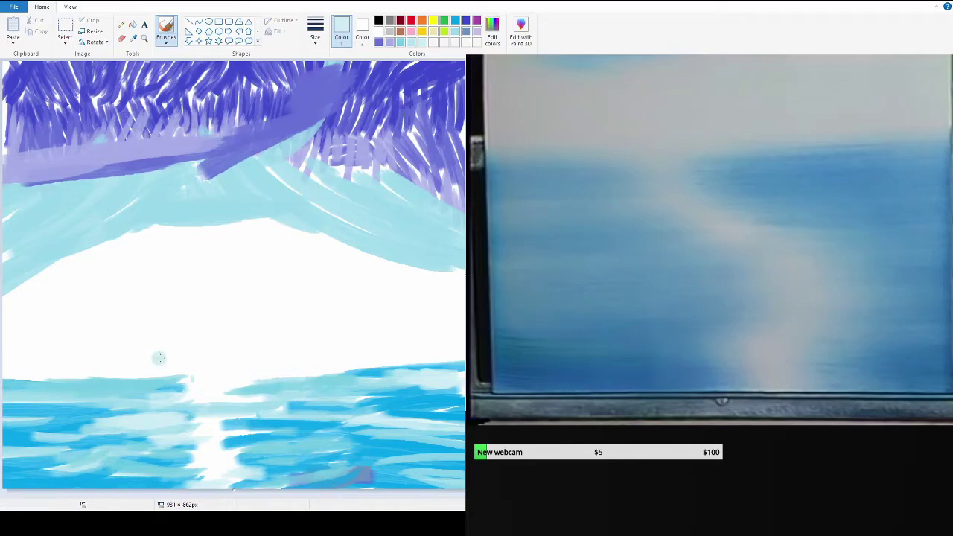
{"action": "left_click", "coordinate": [167, 47]}
{"action": "left_click_drag", "start_coordinate": [8, 365], "coordinate": [287, 363]}
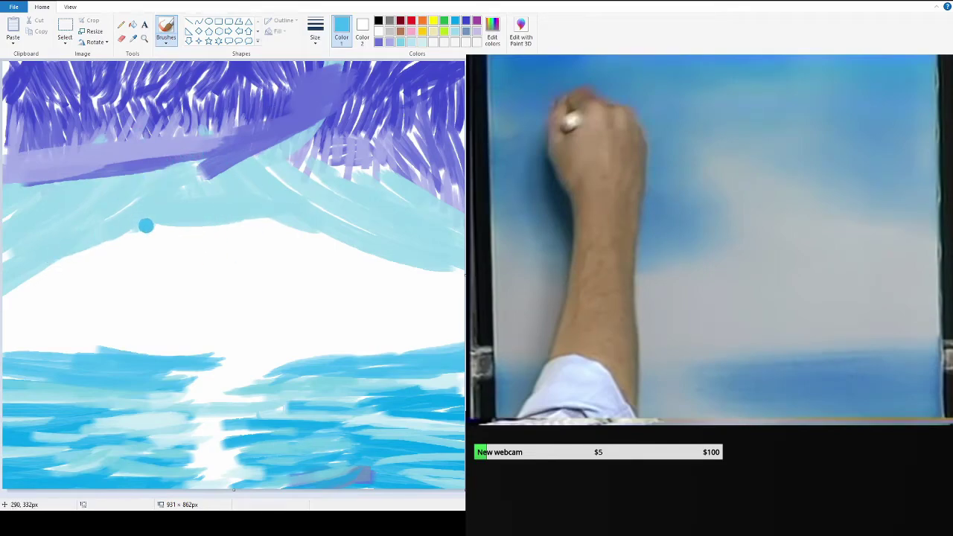
Brush two light-blue strokes, then three darker blue strokes, over the band's left side.
{"action": "left_click_drag", "start_coordinate": [144, 224], "coordinate": [3, 243]}
{"action": "left_click_drag", "start_coordinate": [125, 177], "coordinate": [2, 203]}
{"action": "left_click_drag", "start_coordinate": [186, 172], "coordinate": [67, 220]}
{"action": "left_click_drag", "start_coordinate": [157, 196], "coordinate": [8, 268]}
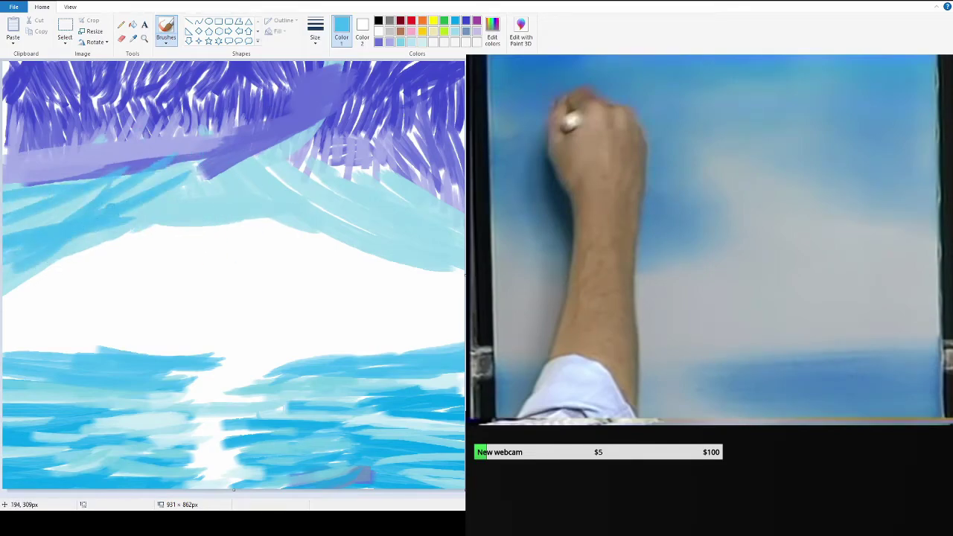
{"action": "mouse_move", "coordinate": [183, 160]}
{"action": "left_mouse_down"}
{"action": "mouse_move", "coordinate": [104, 205]}
{"action": "mouse_move", "coordinate": [22, 226]}
{"action": "left_mouse_up"}
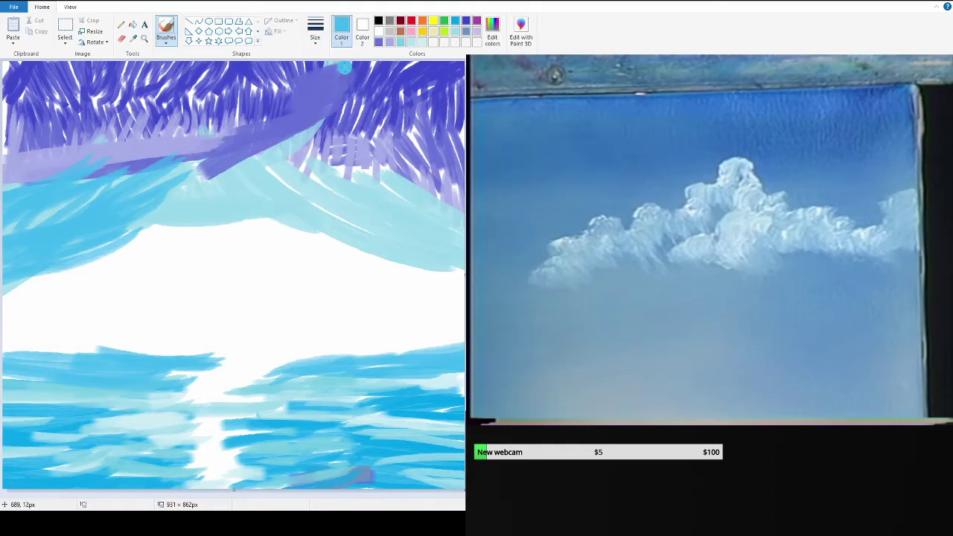
Brush pale lavender over the right purple area and dab white highlights onto it.
{"action": "left_click", "coordinate": [378, 41]}
{"action": "left_click_drag", "start_coordinate": [349, 152], "coordinate": [322, 173]}
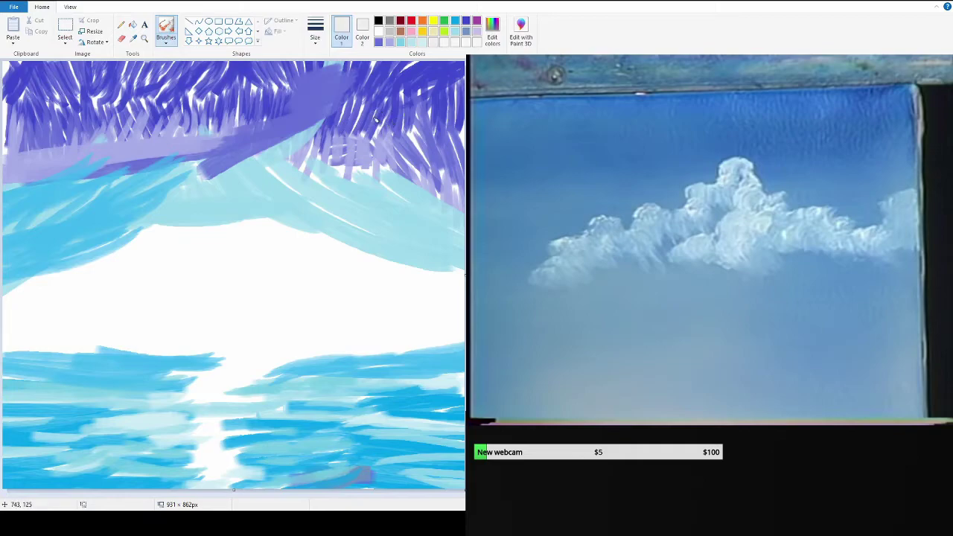
{"action": "mouse_move", "coordinate": [394, 126]}
{"action": "left_mouse_down"}
{"action": "mouse_move", "coordinate": [381, 112]}
{"action": "mouse_move", "coordinate": [341, 134]}
{"action": "mouse_move", "coordinate": [316, 119]}
{"action": "mouse_move", "coordinate": [296, 125]}
{"action": "mouse_move", "coordinate": [294, 142]}
{"action": "mouse_move", "coordinate": [301, 145]}
{"action": "mouse_move", "coordinate": [302, 133]}
{"action": "mouse_move", "coordinate": [312, 155]}
{"action": "mouse_move", "coordinate": [361, 142]}
{"action": "mouse_move", "coordinate": [357, 158]}
{"action": "mouse_move", "coordinate": [348, 153]}
{"action": "mouse_move", "coordinate": [388, 152]}
{"action": "mouse_move", "coordinate": [376, 175]}
{"action": "mouse_move", "coordinate": [392, 140]}
{"action": "mouse_move", "coordinate": [398, 168]}
{"action": "mouse_move", "coordinate": [383, 152]}
{"action": "mouse_move", "coordinate": [384, 138]}
{"action": "mouse_move", "coordinate": [394, 142]}
{"action": "mouse_move", "coordinate": [391, 133]}
{"action": "mouse_move", "coordinate": [406, 128]}
{"action": "mouse_move", "coordinate": [396, 123]}
{"action": "mouse_move", "coordinate": [419, 152]}
{"action": "mouse_move", "coordinate": [450, 133]}
{"action": "mouse_move", "coordinate": [462, 139]}
{"action": "left_mouse_up"}
Spray a white speckled patch onto the top-left purple sky.
{"action": "scroll", "coordinate": [412, 143], "scroll_direction": "up", "scroll_amount": 2}
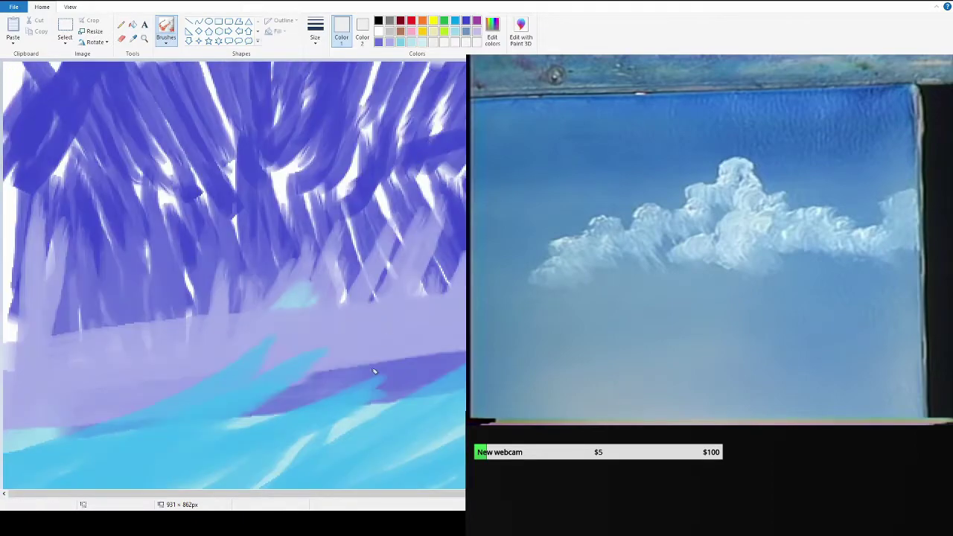
{"action": "left_click_drag", "start_coordinate": [272, 493], "coordinate": [447, 493]}
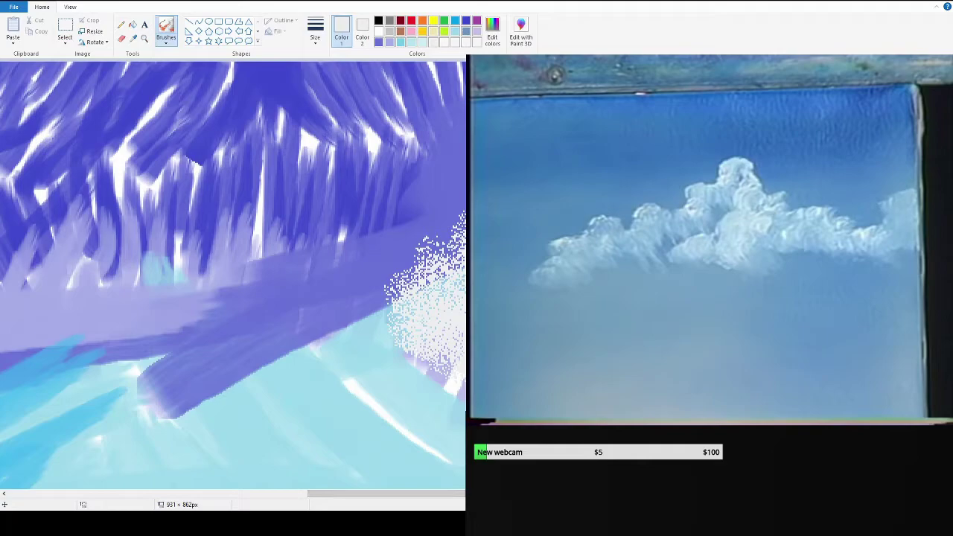
{"action": "scroll", "coordinate": [233, 280], "scroll_direction": "down", "scroll_amount": 2}
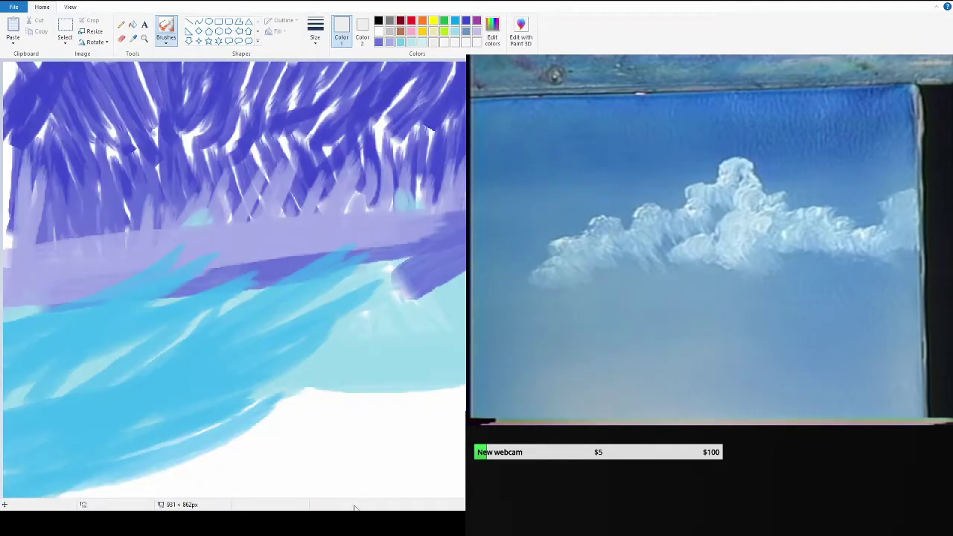
{"action": "scroll", "coordinate": [411, 411], "scroll_direction": "down", "scroll_amount": 2}
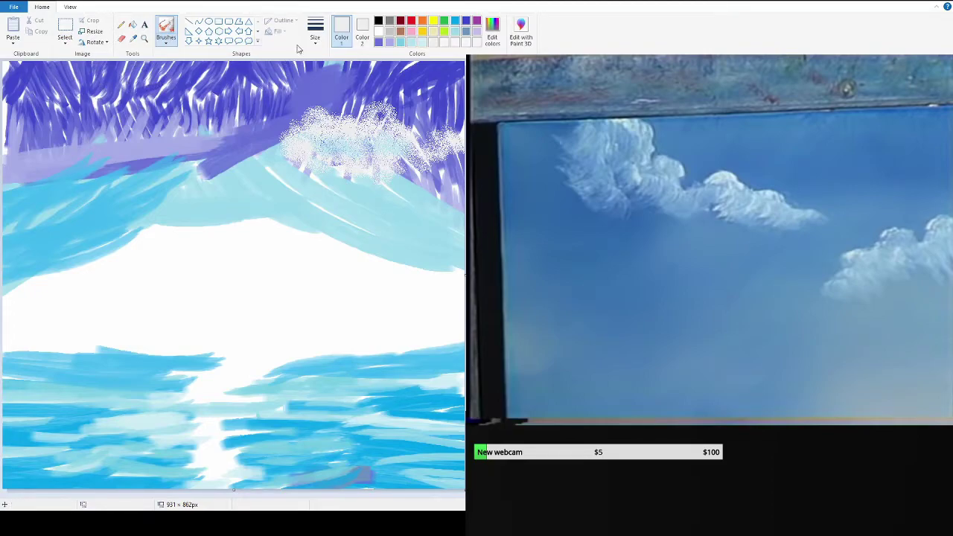
{"action": "mouse_move", "coordinate": [68, 87]}
{"action": "left_mouse_down"}
{"action": "mouse_move", "coordinate": [74, 78]}
{"action": "mouse_move", "coordinate": [175, 105]}
{"action": "left_mouse_up"}
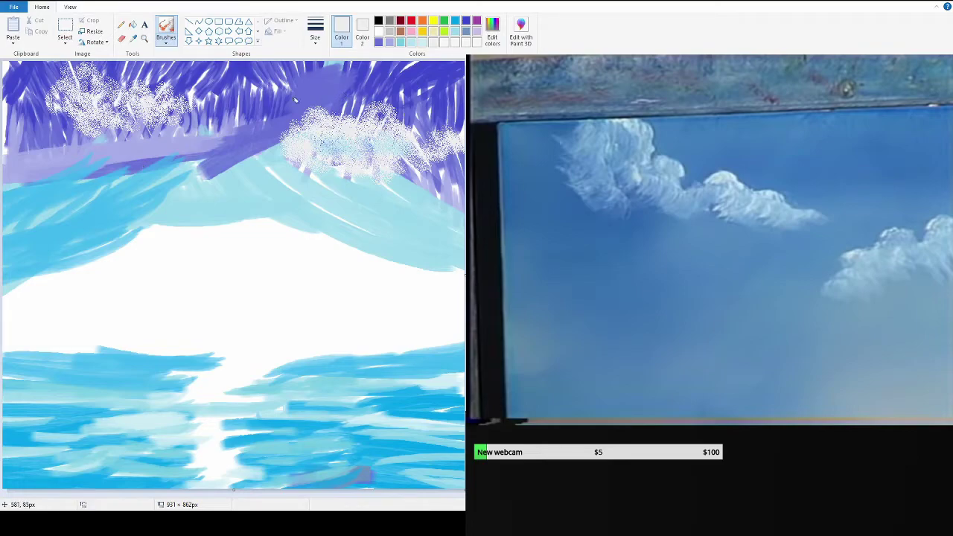
Draw a small red butterfly near the top centre, coloured with yellow and orange.
{"action": "left_click", "coordinate": [411, 21]}
{"action": "left_click", "coordinate": [167, 30]}
{"action": "left_click_drag", "start_coordinate": [318, 87], "coordinate": [333, 73]}
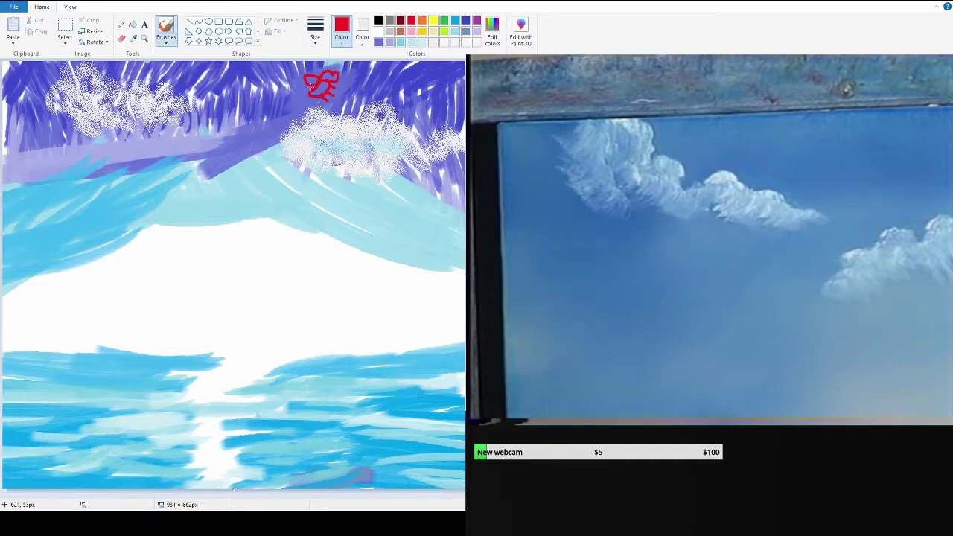
{"action": "left_click", "coordinate": [431, 22]}
{"action": "left_click", "coordinate": [422, 22]}
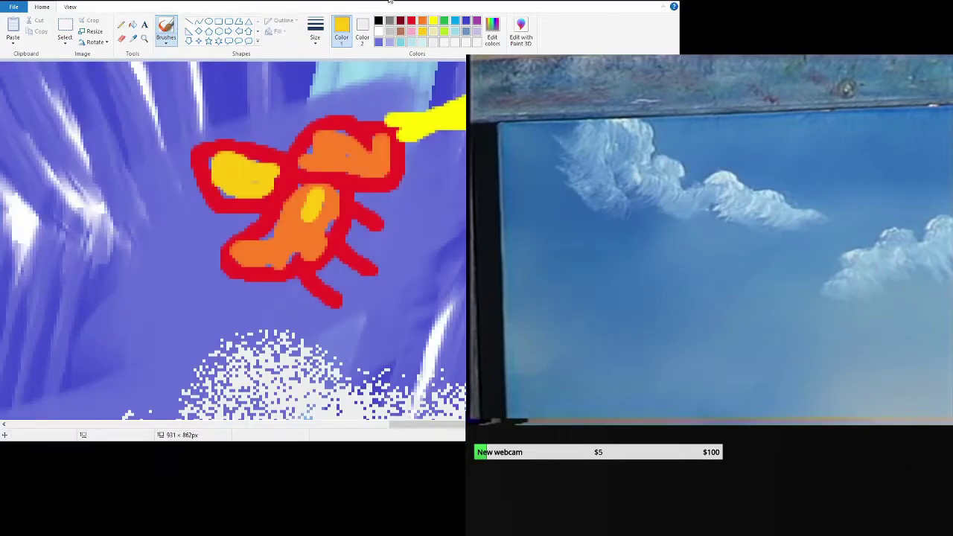
{"action": "double_click", "coordinate": [390, 3]}
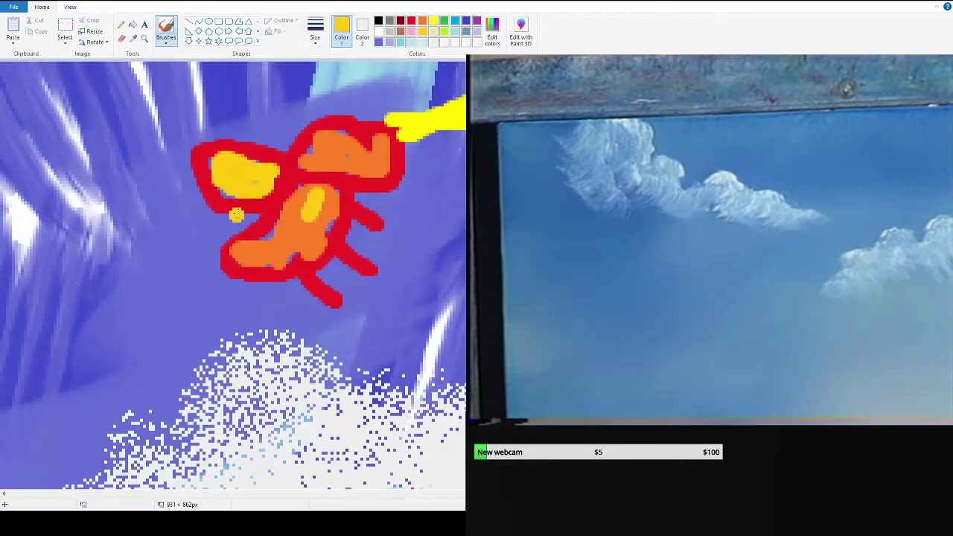
{"action": "scroll", "coordinate": [69, 217], "scroll_direction": "down", "scroll_amount": 3, "text": "ctrl"}
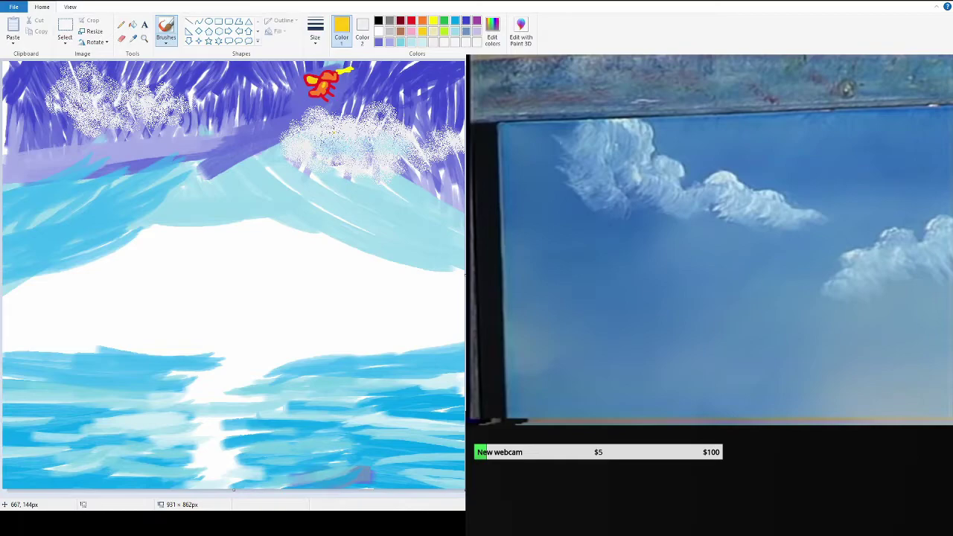
Spray more white over the top-left corner and the lower edge of the purple band.
{"action": "left_click_drag", "start_coordinate": [60, 74], "coordinate": [15, 149]}
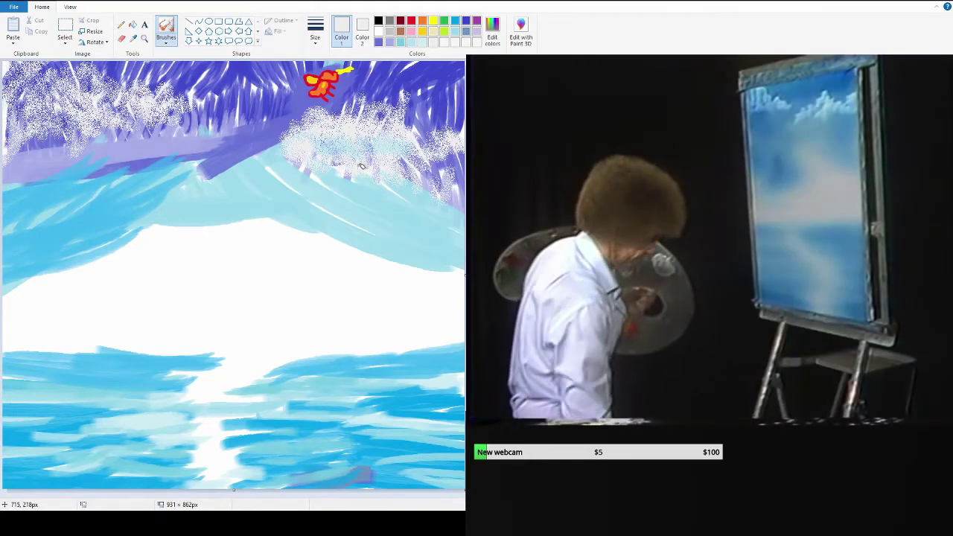
{"action": "left_click_drag", "start_coordinate": [253, 156], "coordinate": [216, 159]}
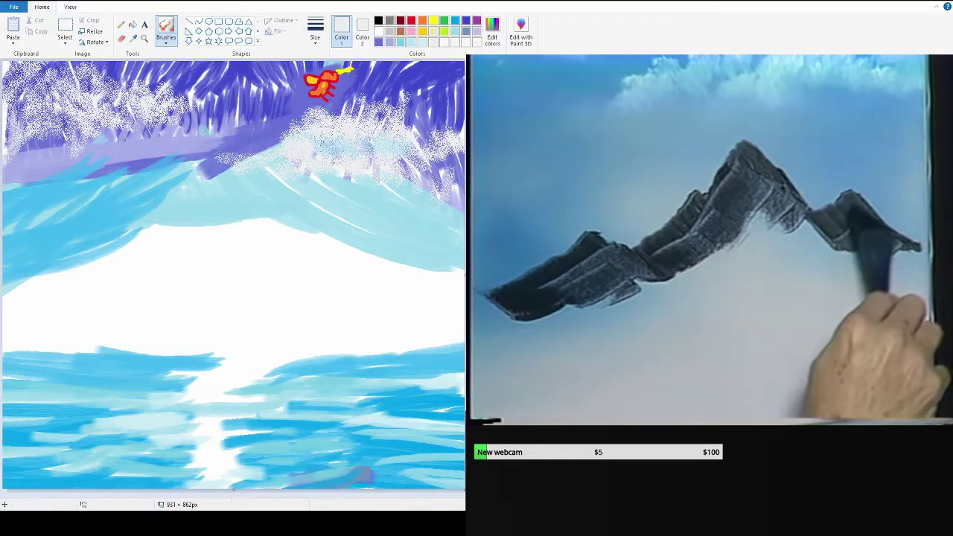
Draw a trial black straight line on the white slope, then undo it.
{"action": "left_click", "coordinate": [198, 21]}
{"action": "left_click", "coordinate": [378, 20]}
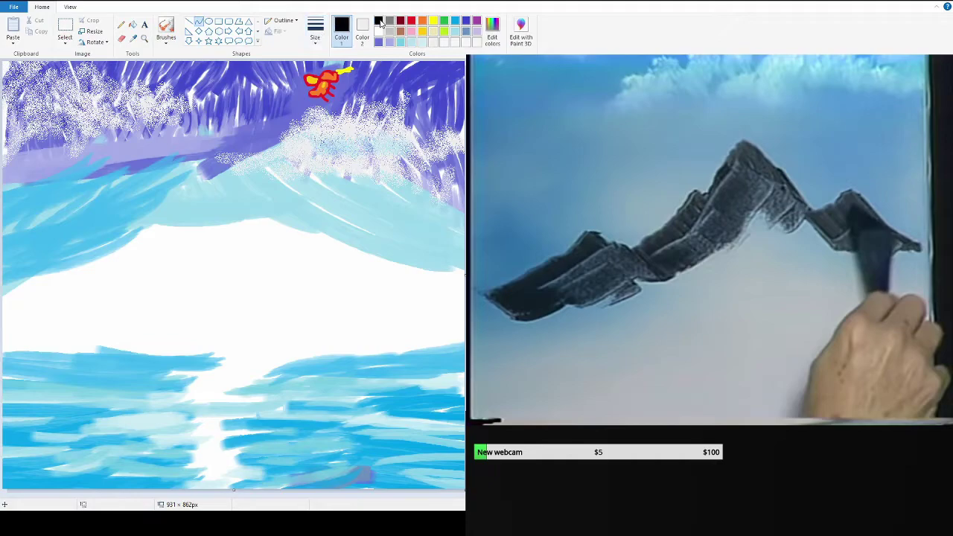
{"action": "mouse_move", "coordinate": [222, 289]}
{"action": "left_mouse_down"}
{"action": "mouse_move", "coordinate": [286, 233]}
{"action": "mouse_move", "coordinate": [191, 193]}
{"action": "mouse_move", "coordinate": [270, 270]}
{"action": "left_mouse_up"}
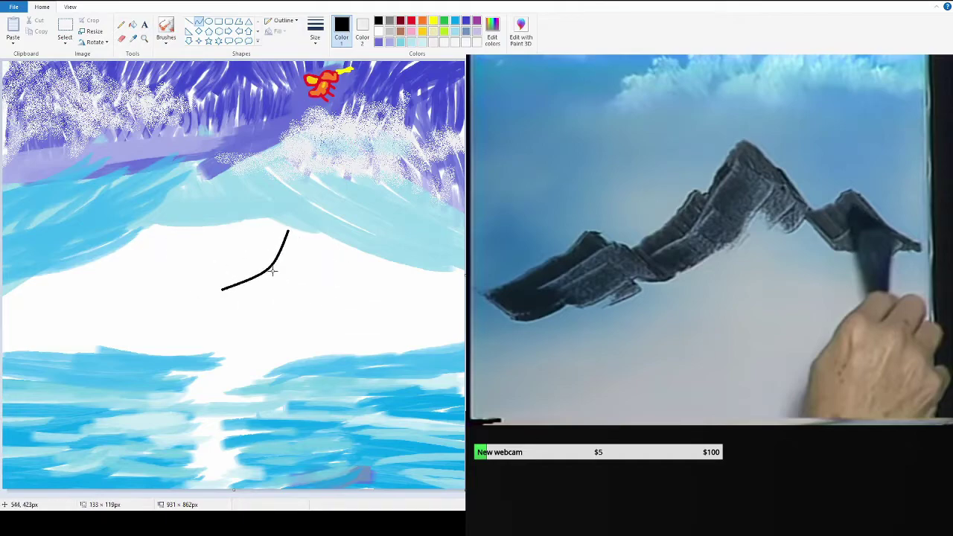
{"action": "key", "text": "ctrl+z"}
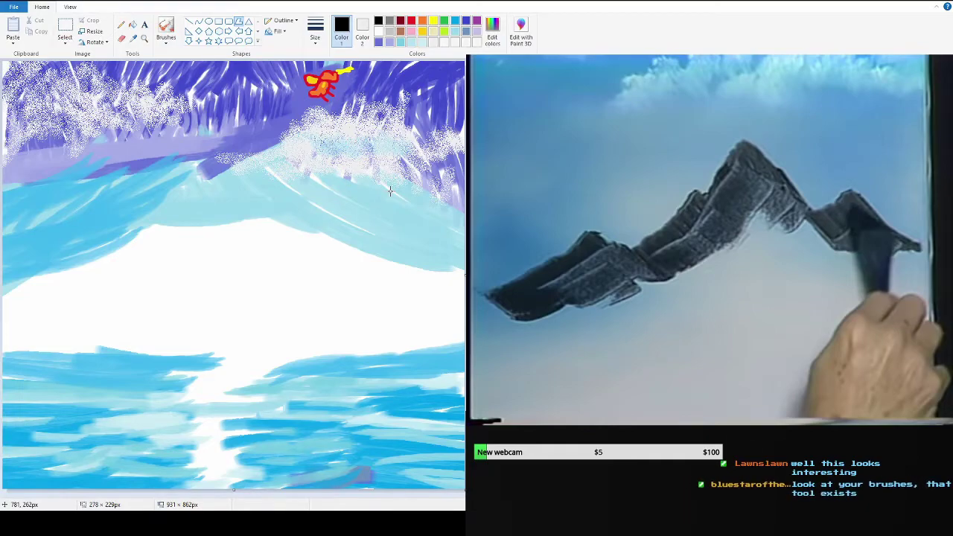
Stretch a rectangle outline over both snowy patches, then discard it.
{"action": "left_click_drag", "start_coordinate": [216, 209], "coordinate": [10, 65]}
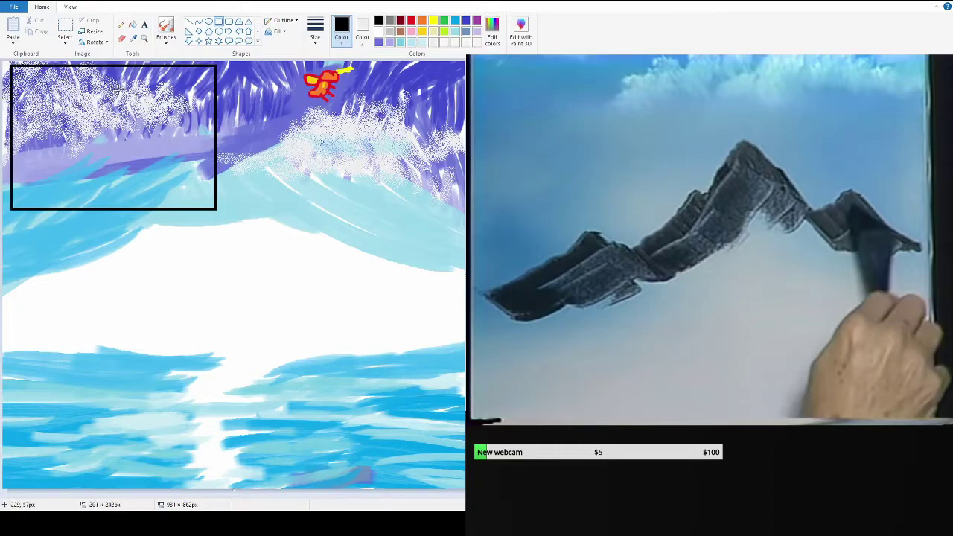
{"action": "left_click_drag", "start_coordinate": [10, 64], "coordinate": [470, 103]}
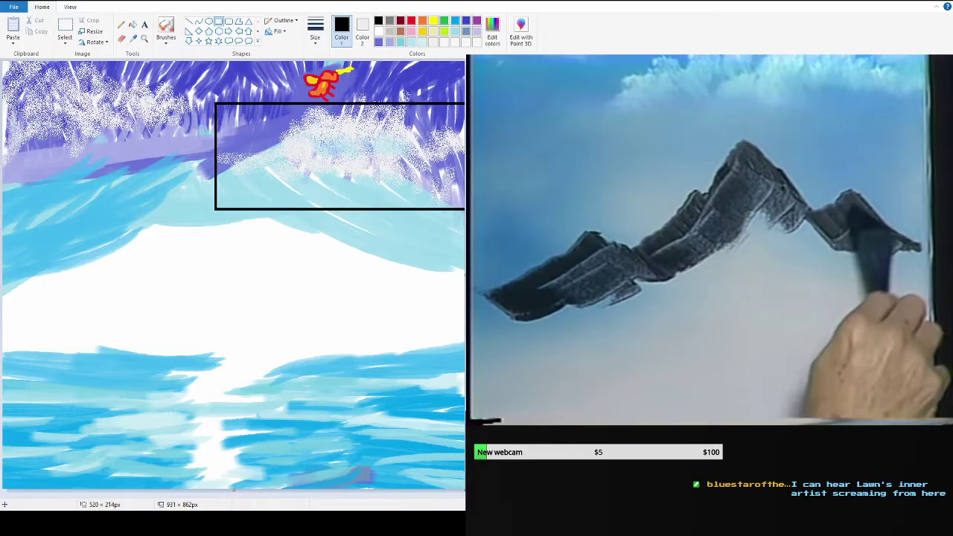
{"action": "left_click_drag", "start_coordinate": [466, 104], "coordinate": [325, 117]}
{"action": "key", "text": "ctrl+z"}
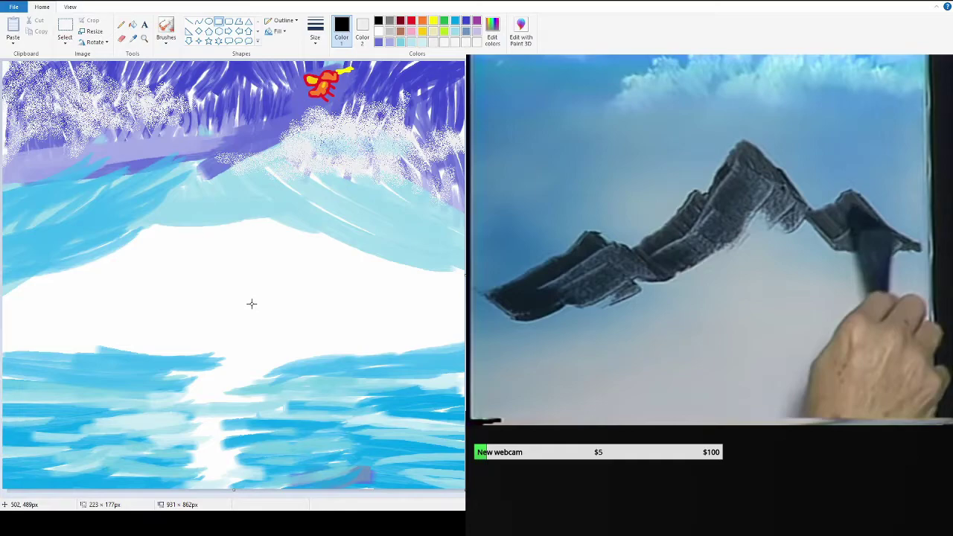
Attempt a triangular mountain outline with the Triangle shape and cancel it.
{"action": "left_click", "coordinate": [248, 21]}
{"action": "mouse_move", "coordinate": [224, 225]}
{"action": "left_mouse_down"}
{"action": "mouse_move", "coordinate": [366, 383]}
{"action": "mouse_move", "coordinate": [330, 132]}
{"action": "left_mouse_up"}
{"action": "key", "text": "Escape"}
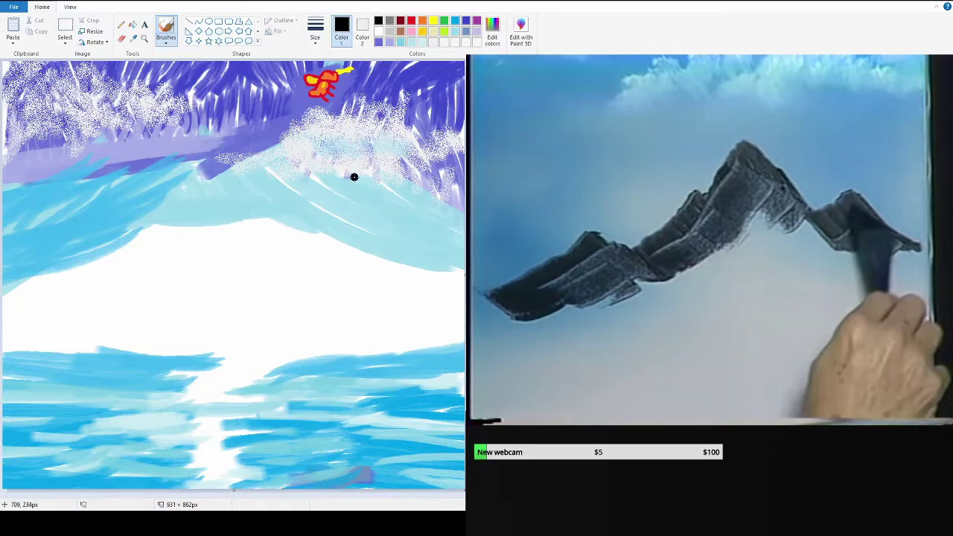
Draw the black zigzag ridge from the centre down the left slope.
{"action": "left_click_drag", "start_coordinate": [347, 191], "coordinate": [360, 223]}
{"action": "left_click_drag", "start_coordinate": [346, 191], "coordinate": [321, 215]}
{"action": "left_click_drag", "start_coordinate": [334, 203], "coordinate": [289, 232]}
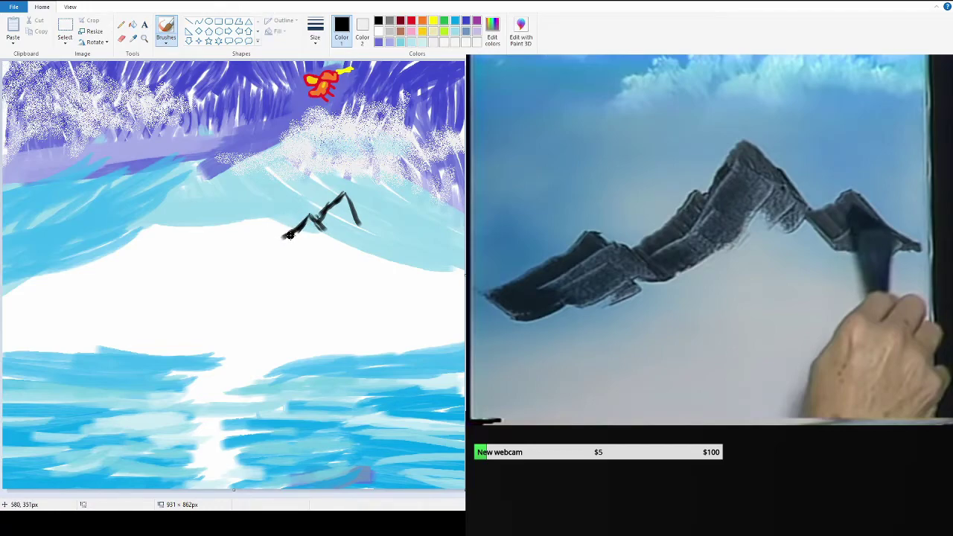
{"action": "mouse_move", "coordinate": [289, 234]}
{"action": "left_mouse_down"}
{"action": "mouse_move", "coordinate": [260, 246]}
{"action": "mouse_move", "coordinate": [218, 217]}
{"action": "left_mouse_up"}
{"action": "left_click_drag", "start_coordinate": [220, 218], "coordinate": [163, 285]}
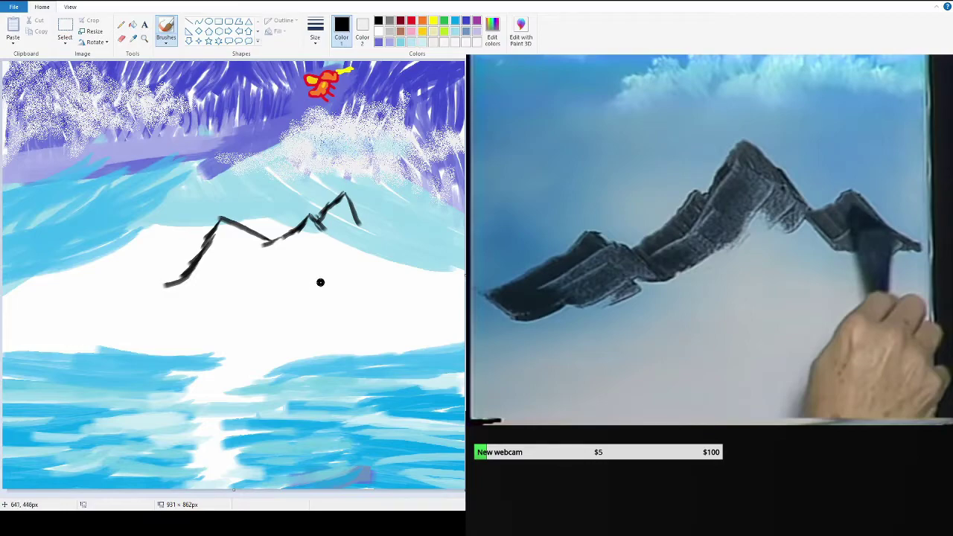
Undo two stray marks on the snow and add another dip and peak on the right.
{"action": "mouse_move", "coordinate": [271, 269]}
{"action": "left_mouse_down"}
{"action": "mouse_move", "coordinate": [287, 283]}
{"action": "mouse_move", "coordinate": [291, 271]}
{"action": "mouse_move", "coordinate": [362, 262]}
{"action": "left_mouse_up"}
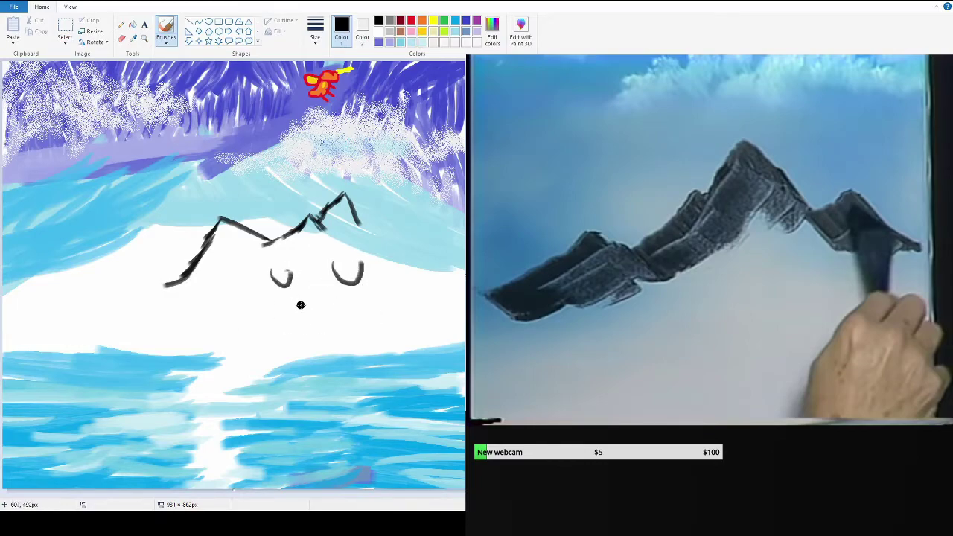
{"action": "left_click_drag", "start_coordinate": [299, 320], "coordinate": [351, 302]}
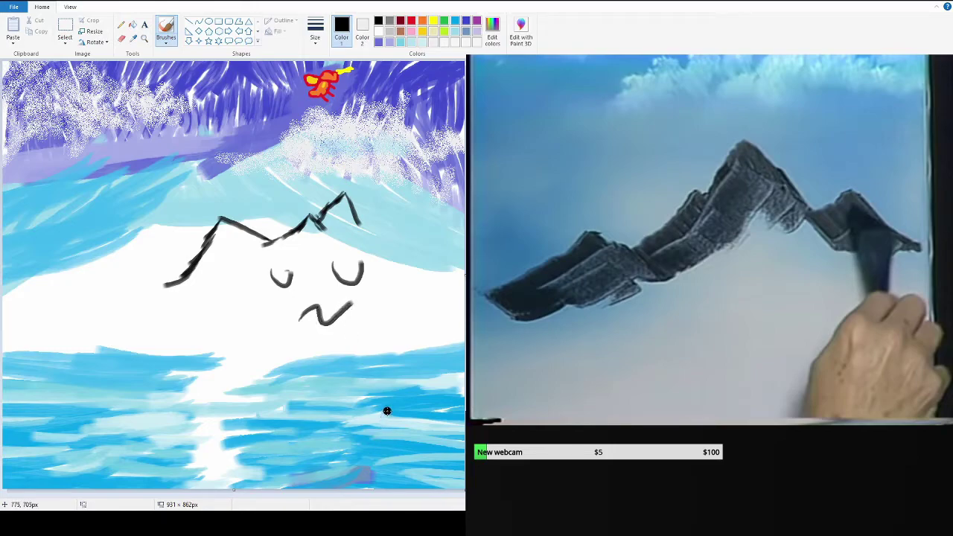
{"action": "key", "text": "ctrl+z"}
{"action": "key", "text": "ctrl+z"}
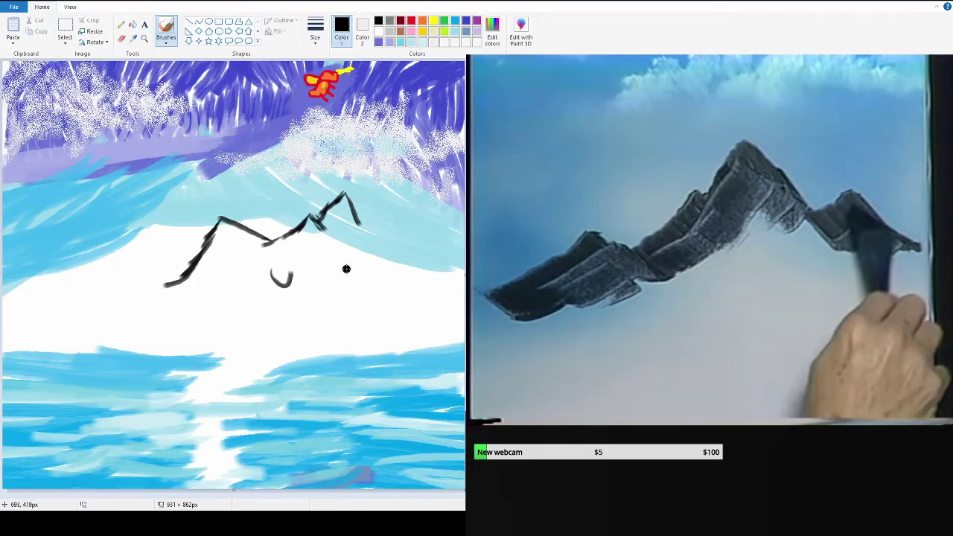
{"action": "key", "text": "ctrl+z"}
{"action": "mouse_move", "coordinate": [360, 222]}
{"action": "left_mouse_down"}
{"action": "mouse_move", "coordinate": [385, 211]}
{"action": "mouse_move", "coordinate": [421, 240]}
{"action": "left_mouse_up"}
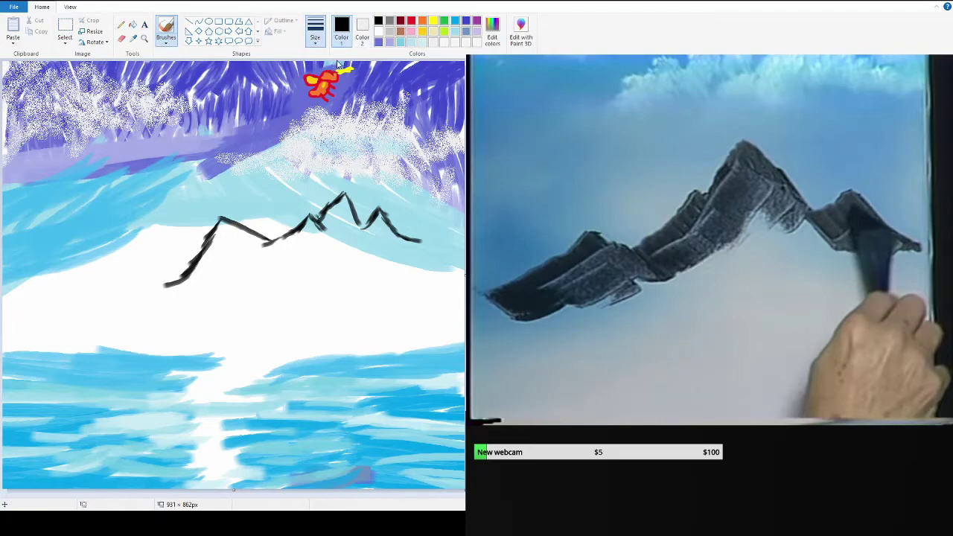
Add black strokes down the left peak and slope, along the ridge and base.
{"action": "left_click_drag", "start_coordinate": [222, 243], "coordinate": [216, 261]}
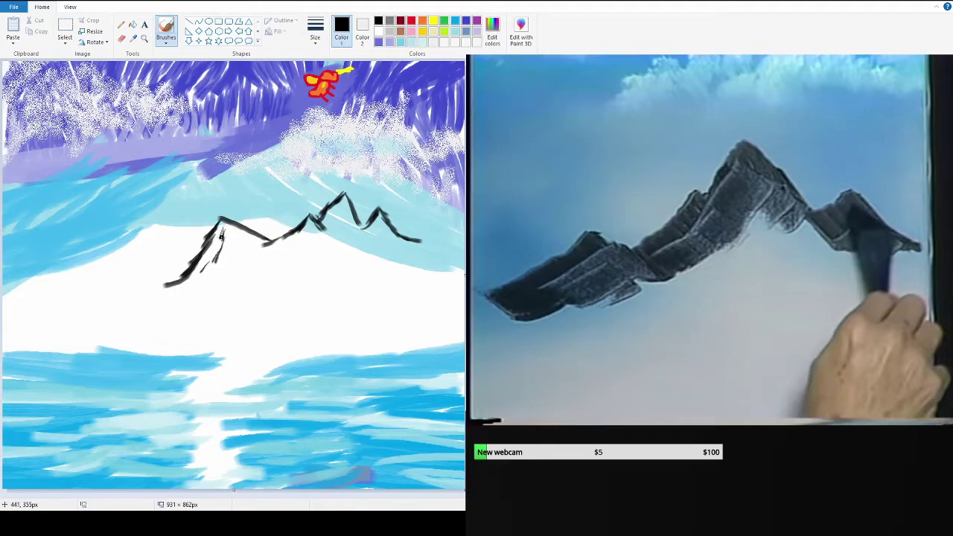
{"action": "left_click_drag", "start_coordinate": [217, 253], "coordinate": [194, 281]}
{"action": "left_click_drag", "start_coordinate": [233, 237], "coordinate": [283, 250]}
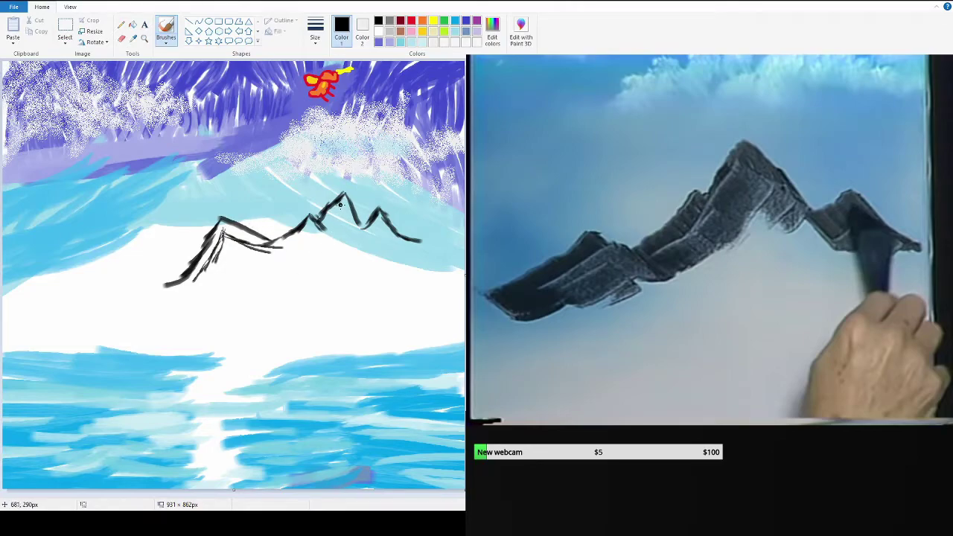
{"action": "left_click_drag", "start_coordinate": [345, 181], "coordinate": [335, 214]}
{"action": "left_click_drag", "start_coordinate": [275, 247], "coordinate": [307, 259]}
Darken the right-hand peaks with black strokes, working zoomed in for detail.
{"action": "left_click_drag", "start_coordinate": [372, 212], "coordinate": [402, 246]}
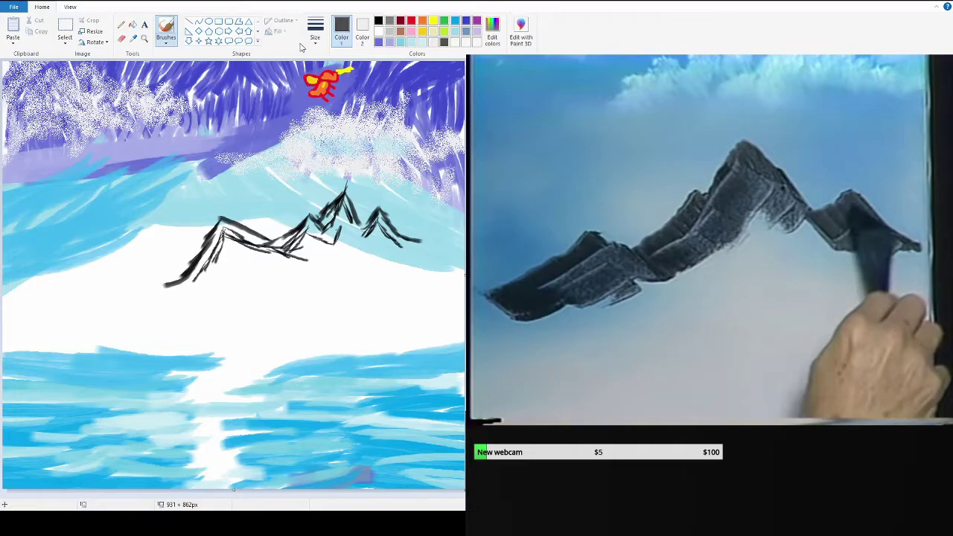
{"action": "scroll", "coordinate": [226, 86], "scroll_direction": "up", "scroll_amount": 2}
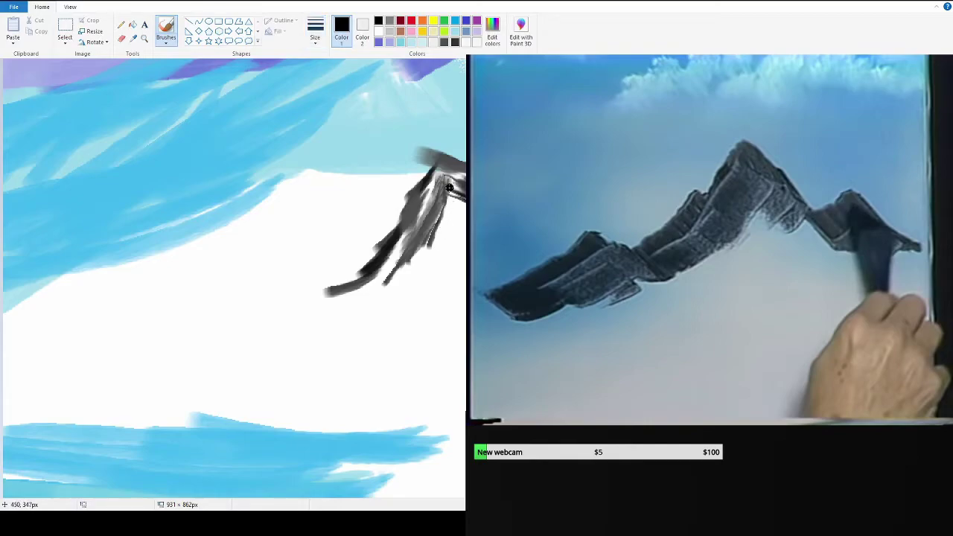
{"action": "mouse_move", "coordinate": [449, 195]}
{"action": "left_mouse_down"}
{"action": "mouse_move", "coordinate": [434, 173]}
{"action": "mouse_move", "coordinate": [413, 272]}
{"action": "left_mouse_up"}
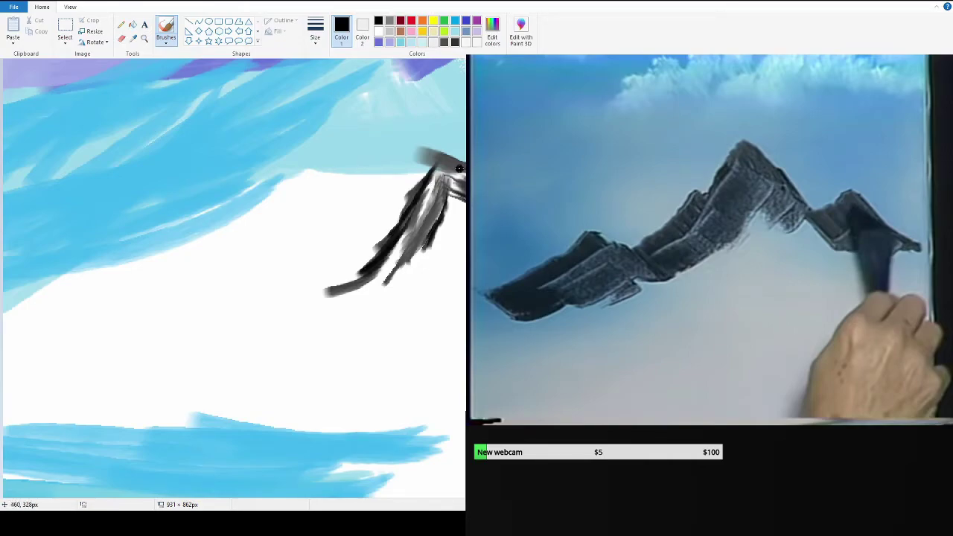
{"action": "scroll", "coordinate": [412, 272], "scroll_direction": "up", "scroll_amount": 3}
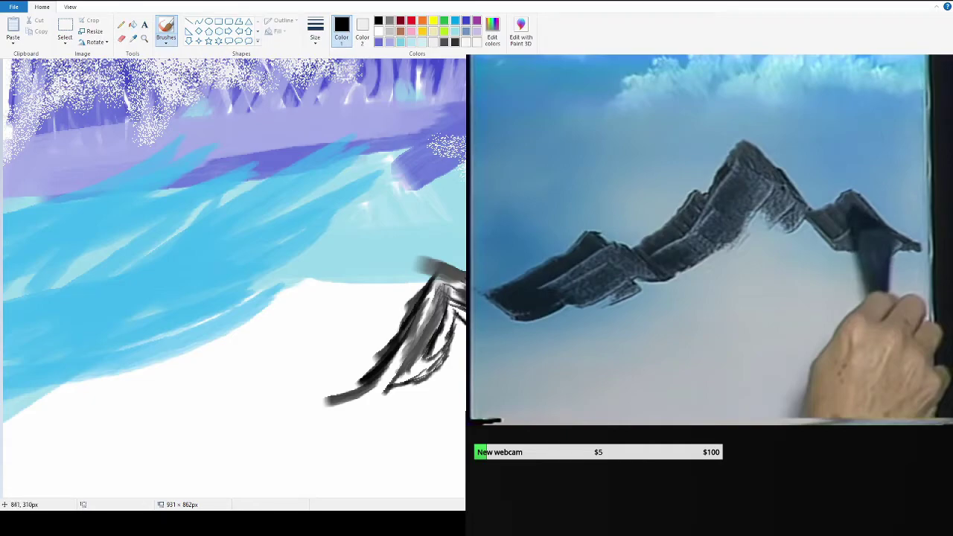
{"action": "scroll", "coordinate": [460, 373], "scroll_direction": "down", "scroll_amount": 3, "text": "ctrl"}
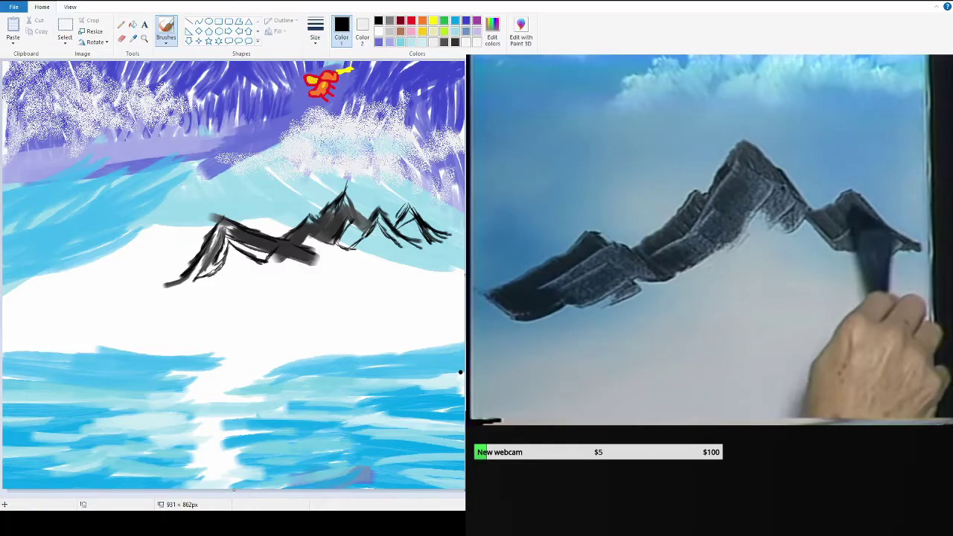
{"action": "left_click_drag", "start_coordinate": [402, 212], "coordinate": [415, 234]}
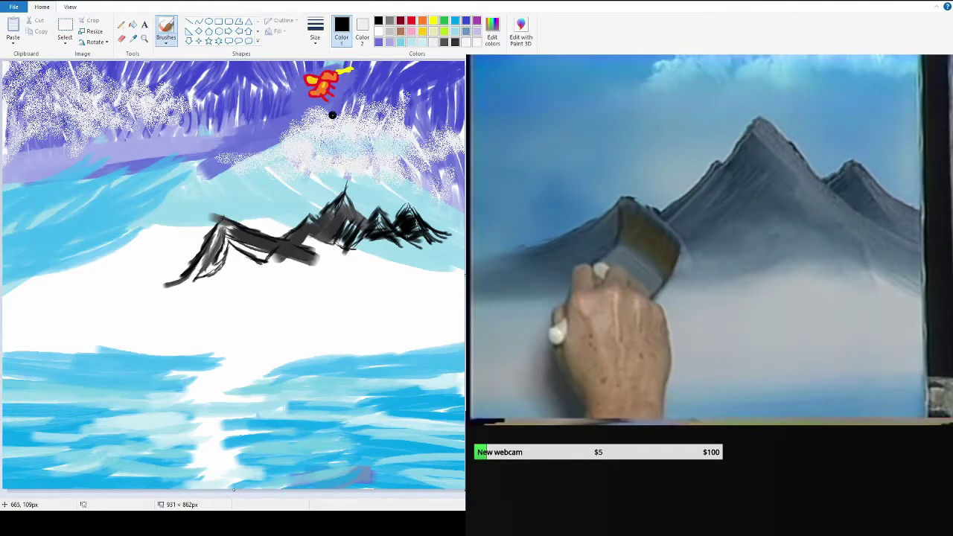
Brush dark grey over the mountains and base, then near-black on the left faces.
{"action": "left_click_drag", "start_coordinate": [439, 235], "coordinate": [248, 241]}
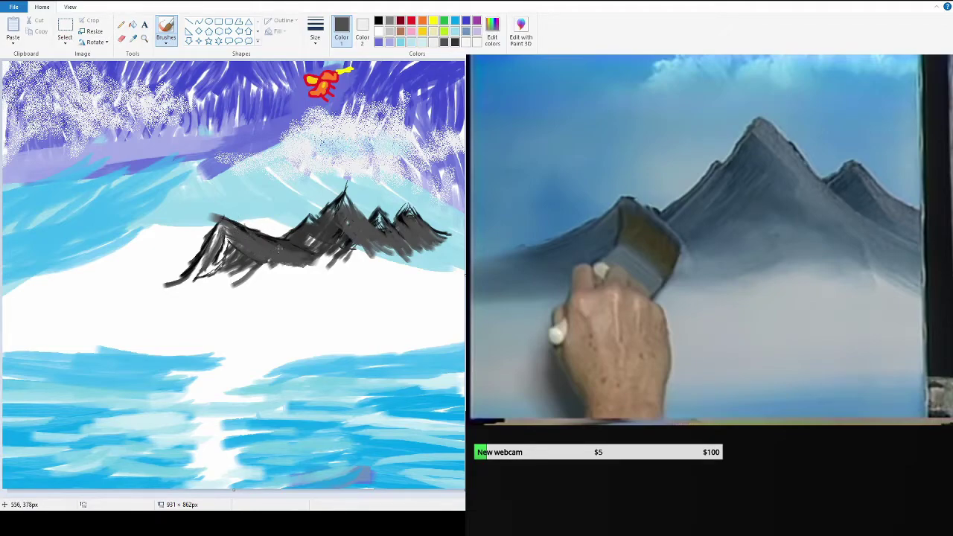
{"action": "left_click_drag", "start_coordinate": [305, 269], "coordinate": [277, 261]}
{"action": "left_click", "coordinate": [455, 41]}
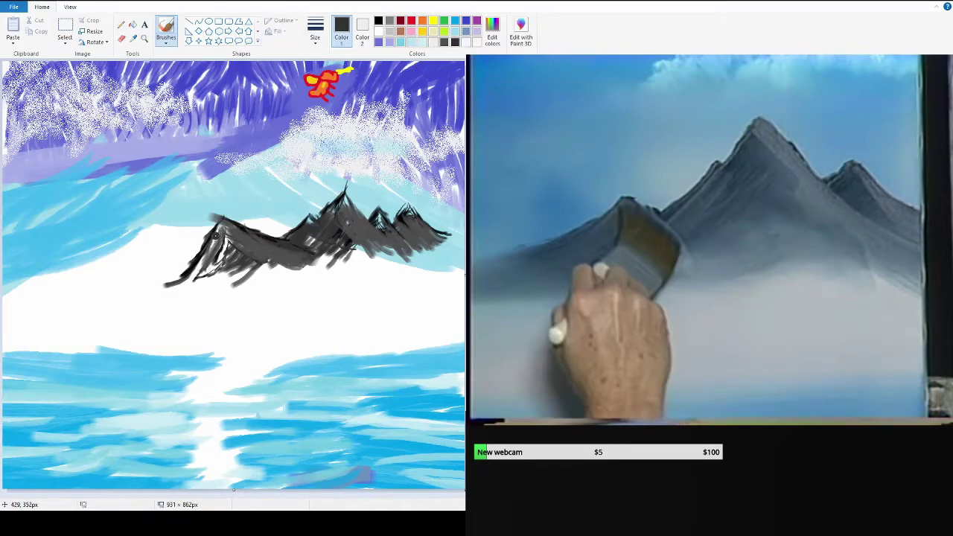
{"action": "left_click_drag", "start_coordinate": [215, 236], "coordinate": [210, 262]}
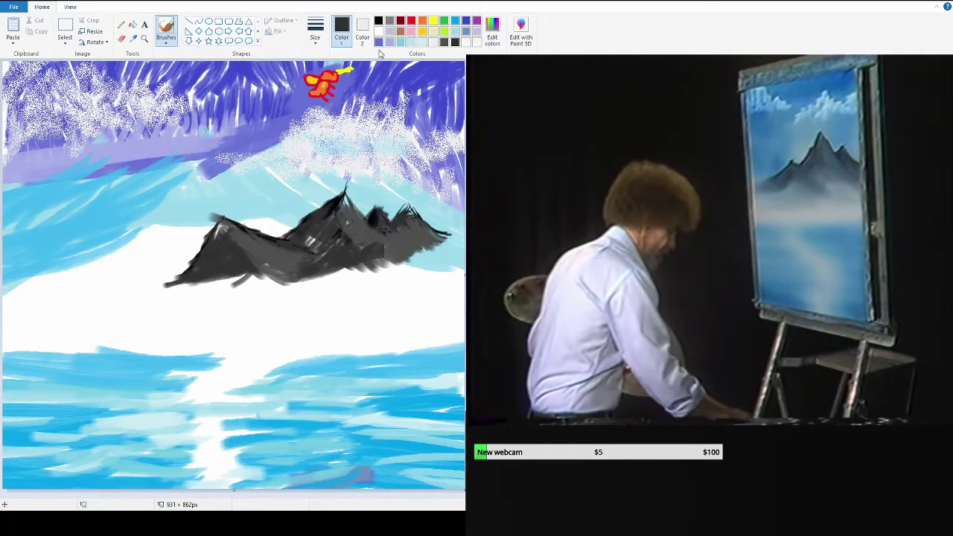
{"action": "left_click", "coordinate": [389, 34]}
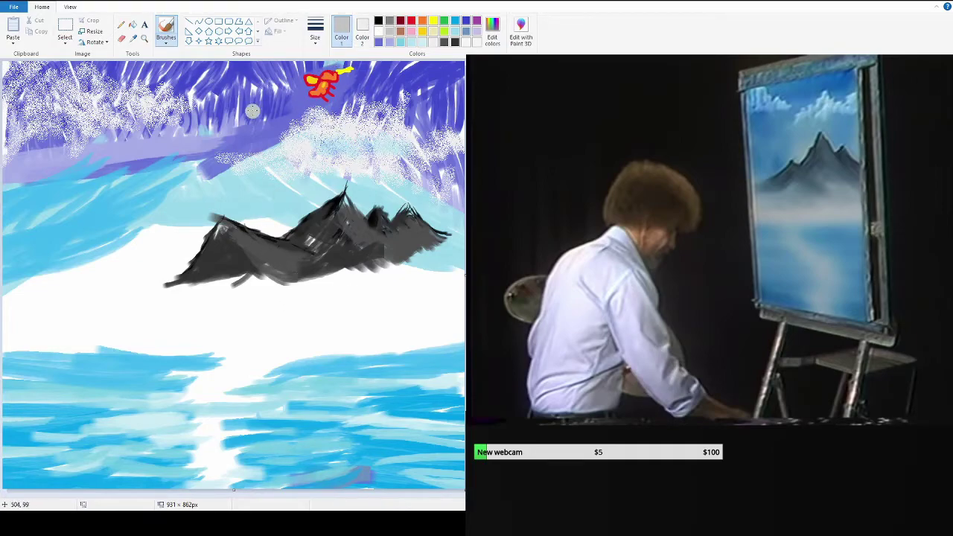
Sample a grey from the canvas and spray a mist band along the mountain base.
{"action": "left_click", "coordinate": [132, 24]}
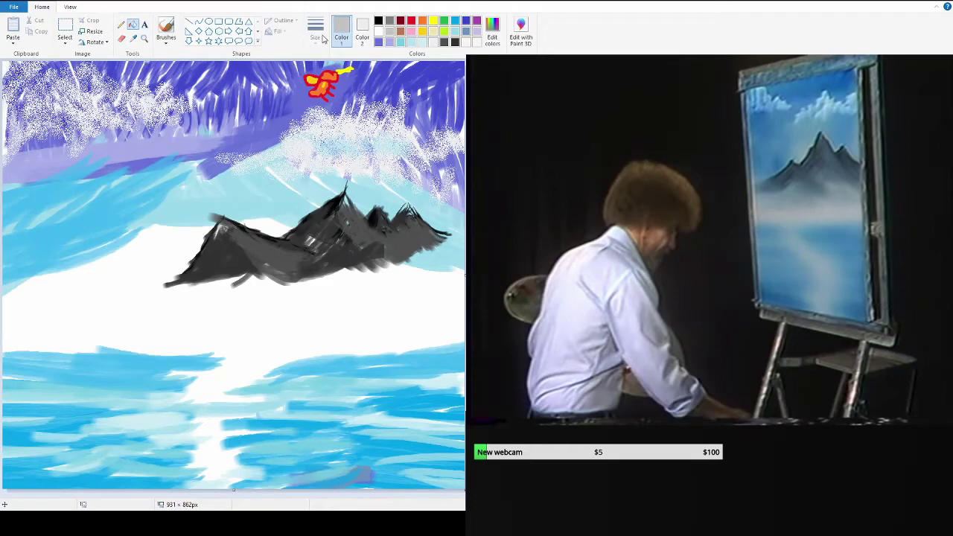
{"action": "left_click", "coordinate": [272, 282]}
{"action": "left_click_drag", "start_coordinate": [220, 266], "coordinate": [411, 259]}
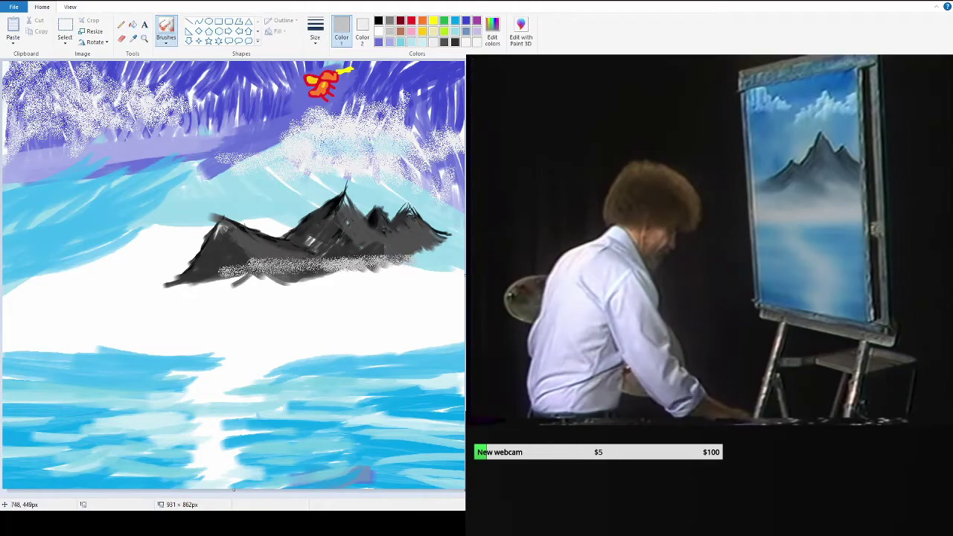
{"action": "left_click_drag", "start_coordinate": [373, 283], "coordinate": [209, 283]}
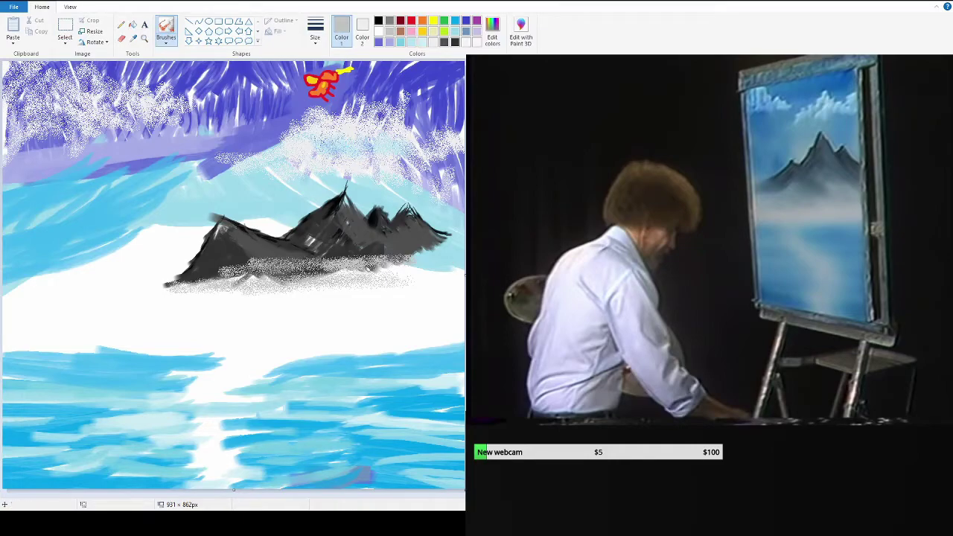
{"action": "left_click_drag", "start_coordinate": [370, 272], "coordinate": [424, 264]}
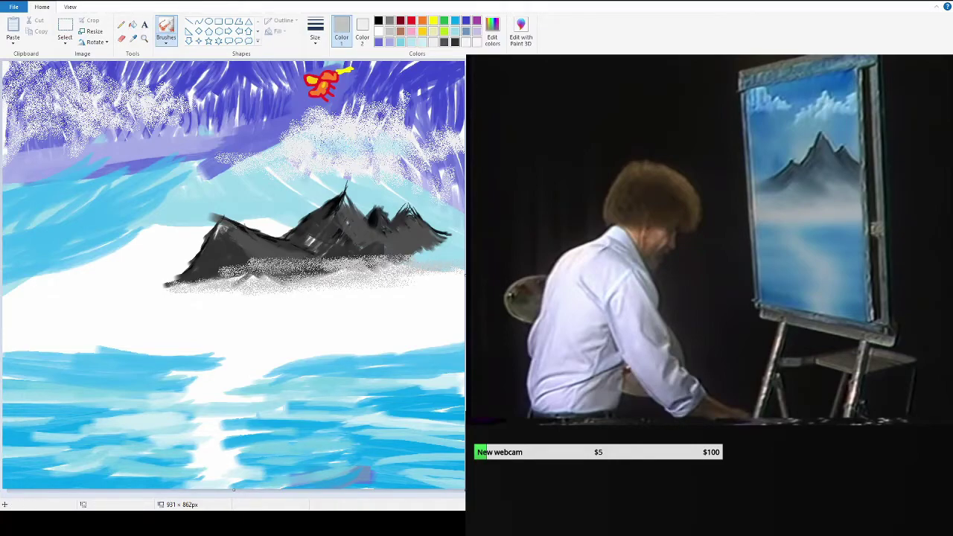
{"action": "left_click_drag", "start_coordinate": [399, 259], "coordinate": [422, 253]}
{"action": "left_click_drag", "start_coordinate": [271, 275], "coordinate": [178, 286]}
Layer white mist along the mountain base, extending it to both ends.
{"action": "left_click", "coordinate": [378, 31]}
{"action": "left_click_drag", "start_coordinate": [376, 268], "coordinate": [201, 277]}
{"action": "mouse_move", "coordinate": [427, 266]}
{"action": "left_mouse_down"}
{"action": "mouse_move", "coordinate": [391, 266]}
{"action": "mouse_move", "coordinate": [461, 252]}
{"action": "left_mouse_up"}
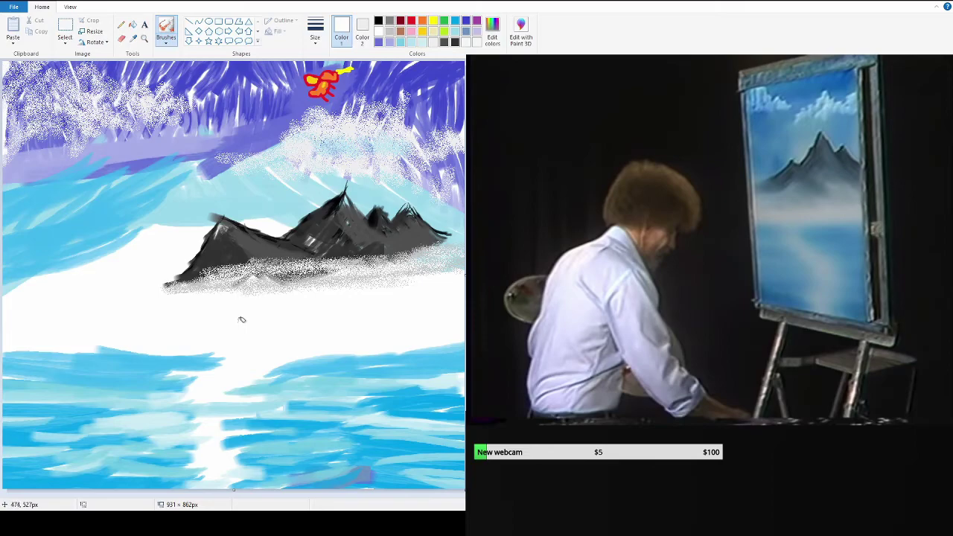
{"action": "mouse_move", "coordinate": [749, 238]}
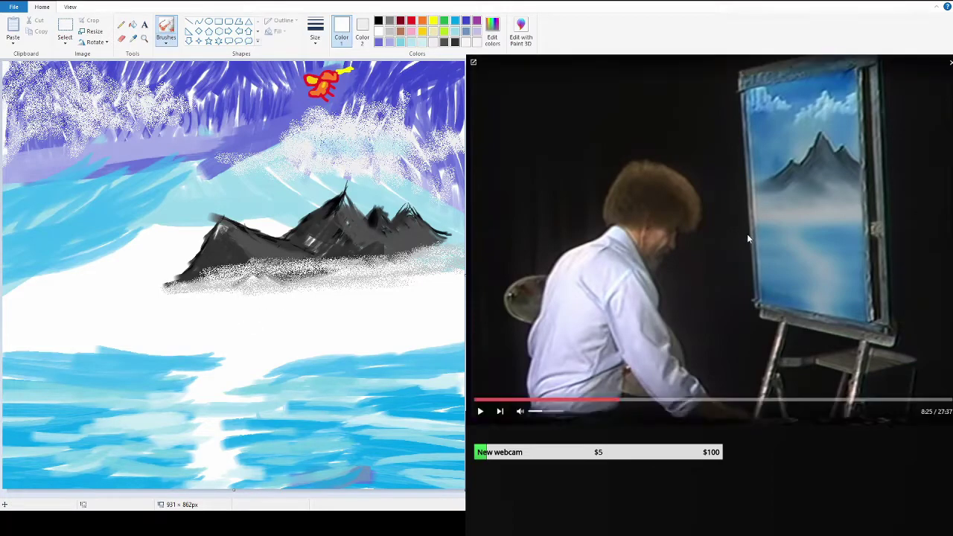
{"action": "left_click", "coordinate": [480, 414]}
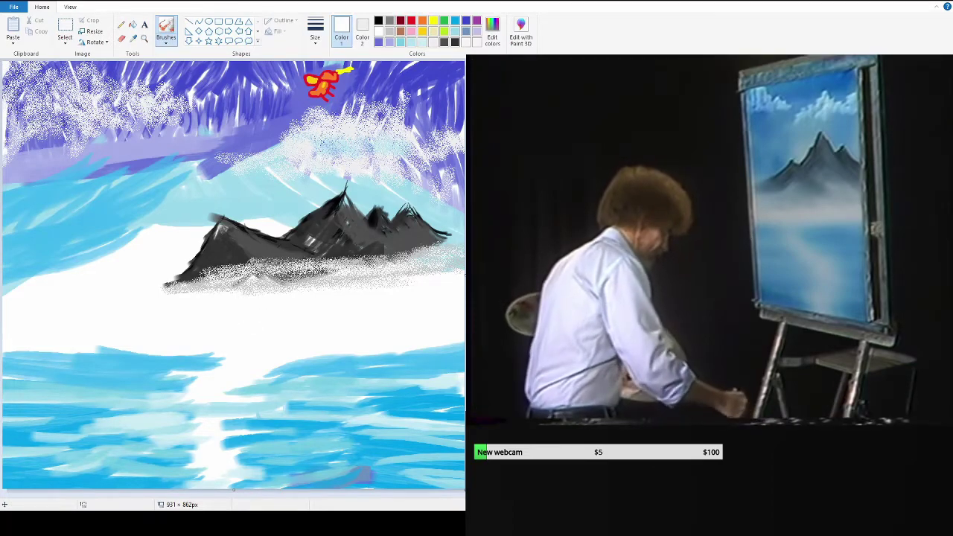
{"action": "left_click", "coordinate": [378, 20]}
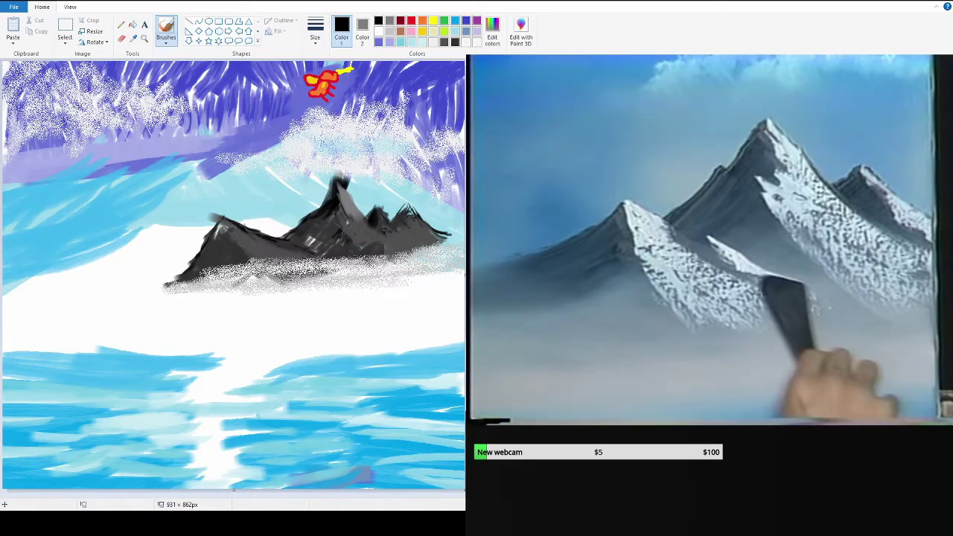
Paint white snow highlights on the dark peak and teal shading on the left slope.
{"action": "left_click", "coordinate": [378, 31]}
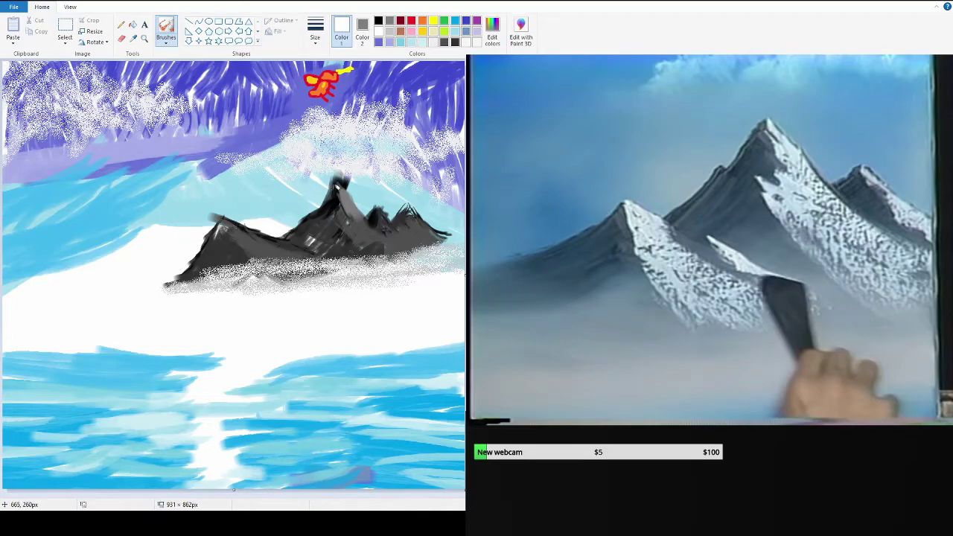
{"action": "left_click_drag", "start_coordinate": [332, 189], "coordinate": [357, 215]}
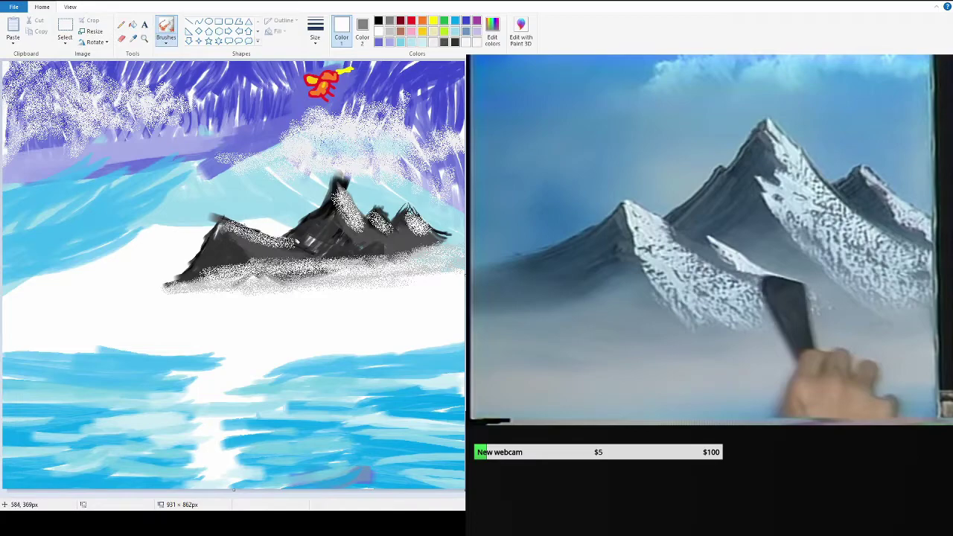
{"action": "left_click_drag", "start_coordinate": [224, 227], "coordinate": [195, 268]}
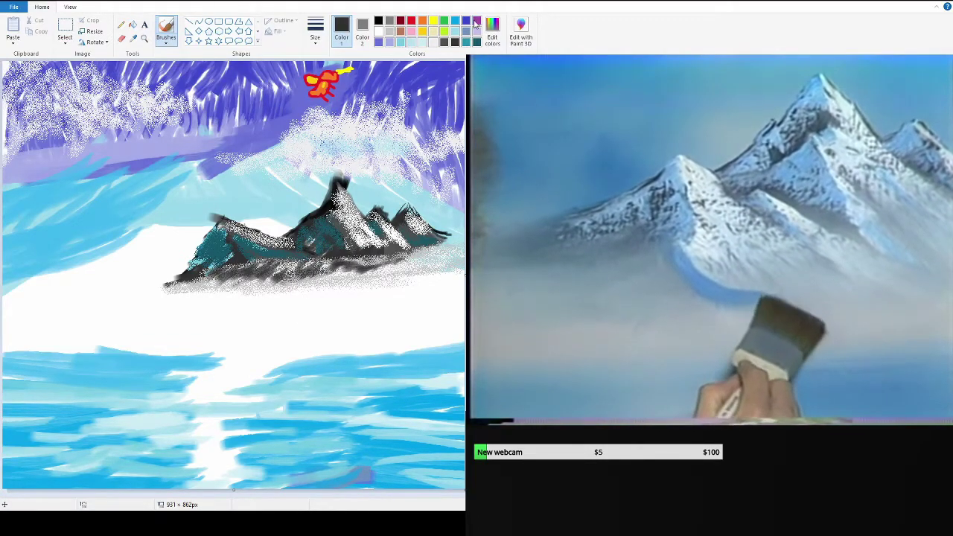
Add purple touches along the right part of the mountain base.
{"action": "left_click", "coordinate": [477, 20]}
{"action": "left_click_drag", "start_coordinate": [332, 252], "coordinate": [344, 261]}
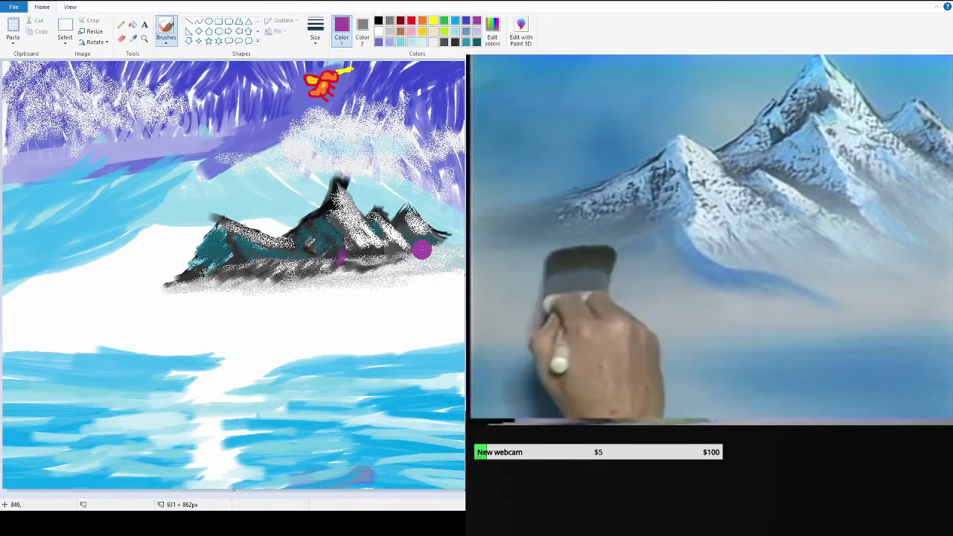
{"action": "left_click_drag", "start_coordinate": [419, 248], "coordinate": [443, 256]}
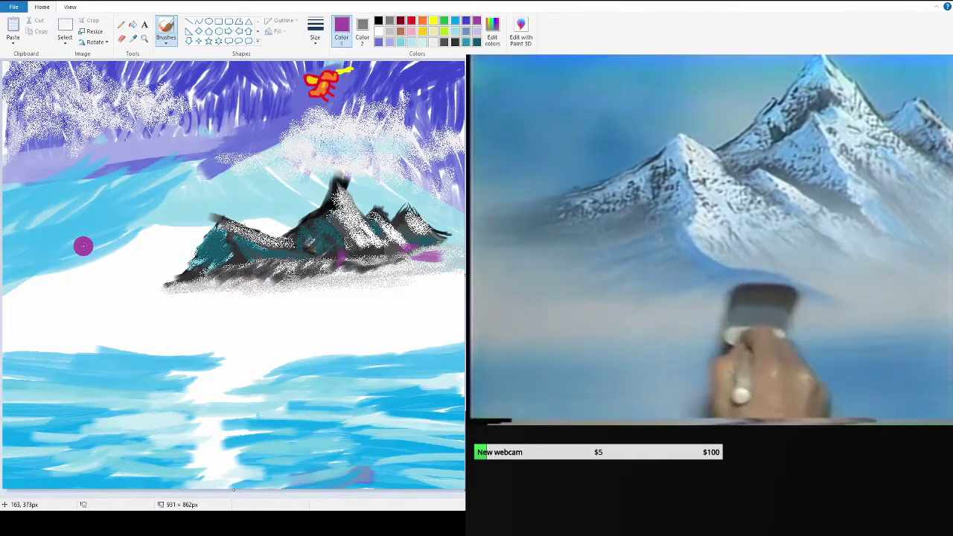
Streak magenta across the upper-left and upper-right sky and purple over the lower-left water.
{"action": "left_click_drag", "start_coordinate": [104, 168], "coordinate": [19, 176]}
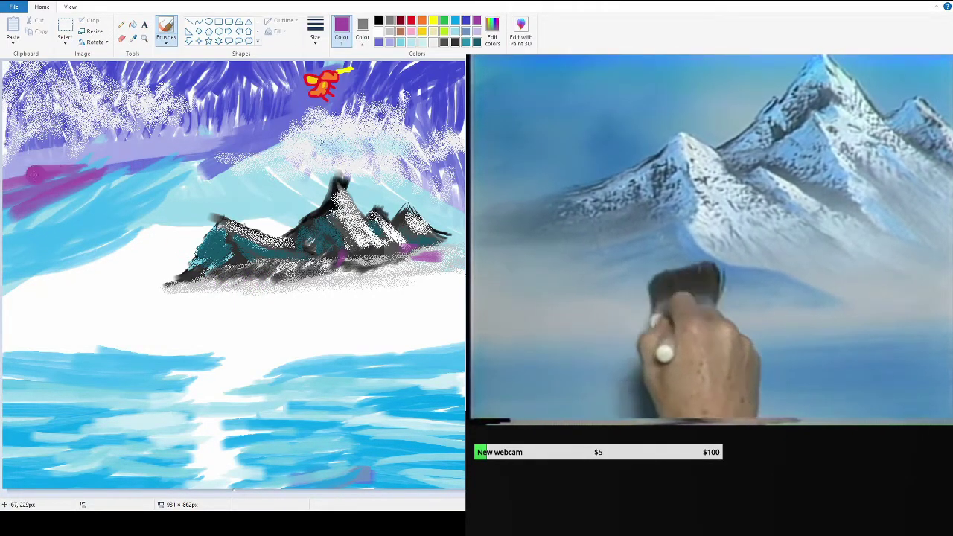
{"action": "left_click_drag", "start_coordinate": [138, 457], "coordinate": [3, 415]}
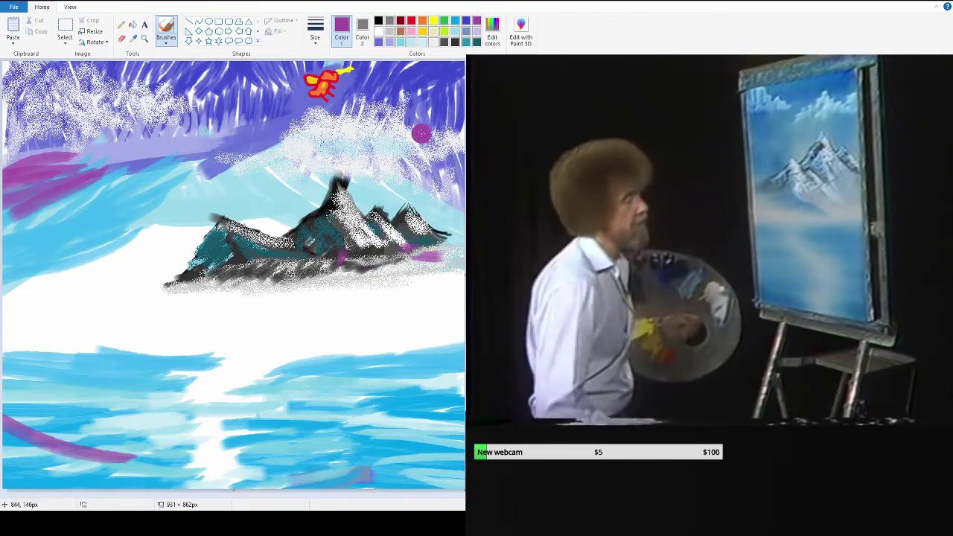
{"action": "left_click_drag", "start_coordinate": [421, 134], "coordinate": [450, 90]}
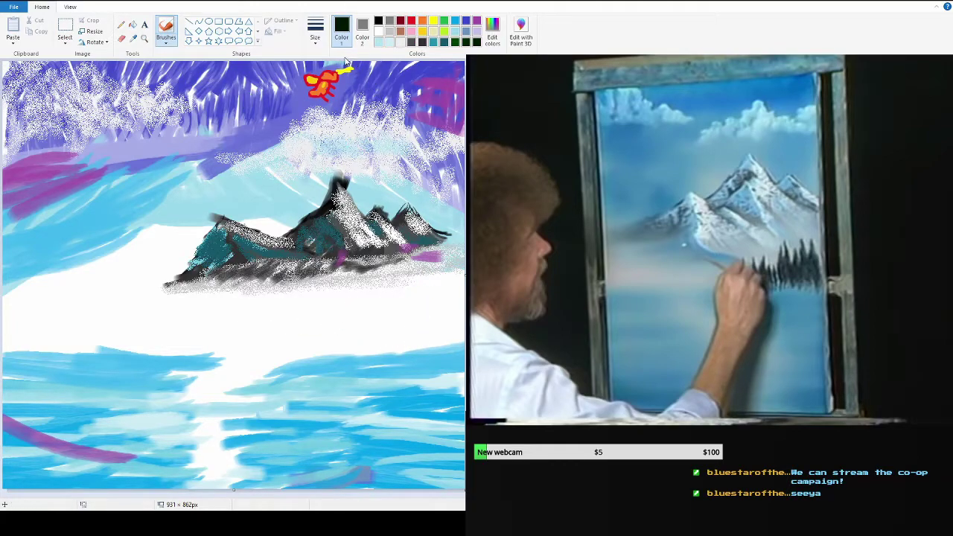
Paint a cluster of dark green pines on the right and extend it leftward.
{"action": "mouse_move", "coordinate": [430, 316]}
{"action": "left_mouse_down"}
{"action": "mouse_move", "coordinate": [431, 351]}
{"action": "mouse_move", "coordinate": [429, 344]}
{"action": "left_mouse_up"}
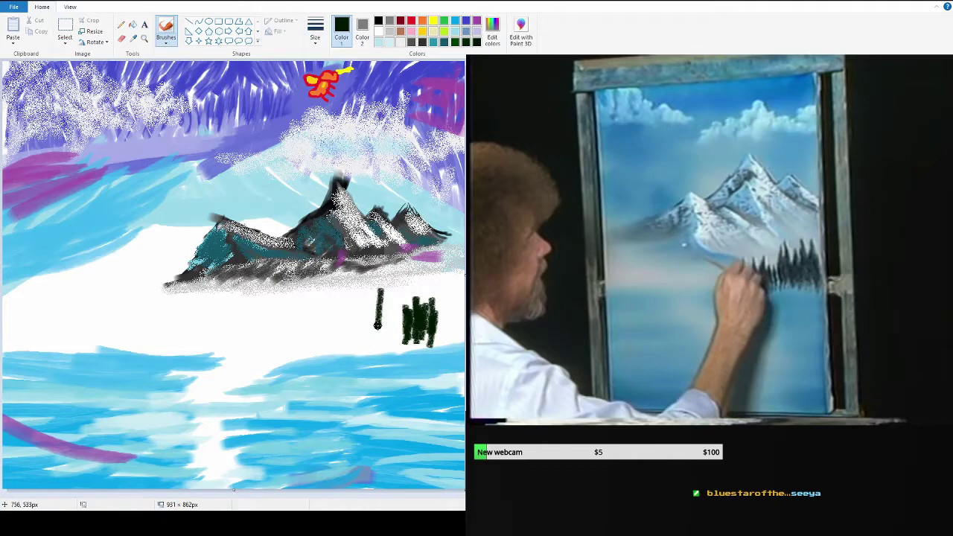
{"action": "left_click_drag", "start_coordinate": [446, 287], "coordinate": [445, 350]}
{"action": "left_click_drag", "start_coordinate": [379, 298], "coordinate": [382, 317]}
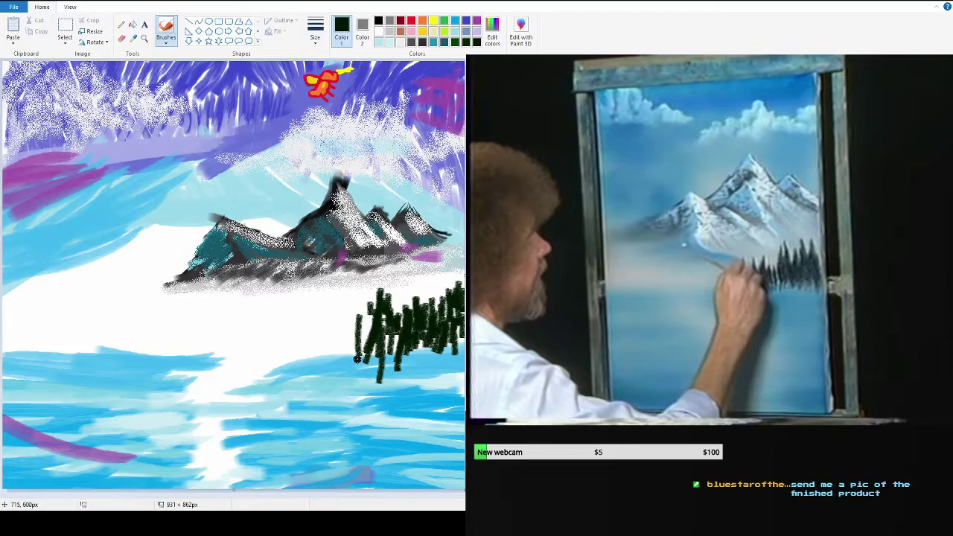
{"action": "left_click_drag", "start_coordinate": [348, 334], "coordinate": [349, 306]}
{"action": "left_click_drag", "start_coordinate": [341, 358], "coordinate": [338, 342]}
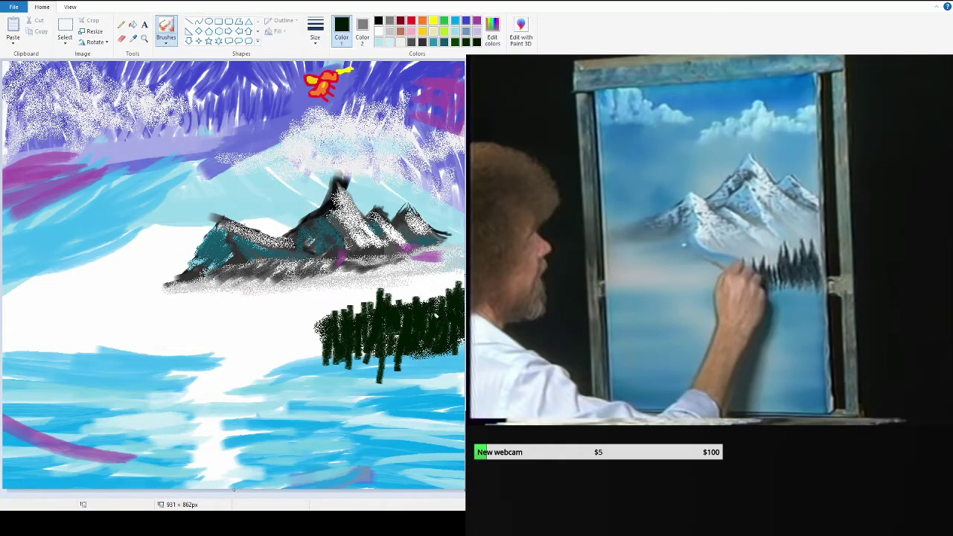
{"action": "left_click_drag", "start_coordinate": [436, 319], "coordinate": [457, 246]}
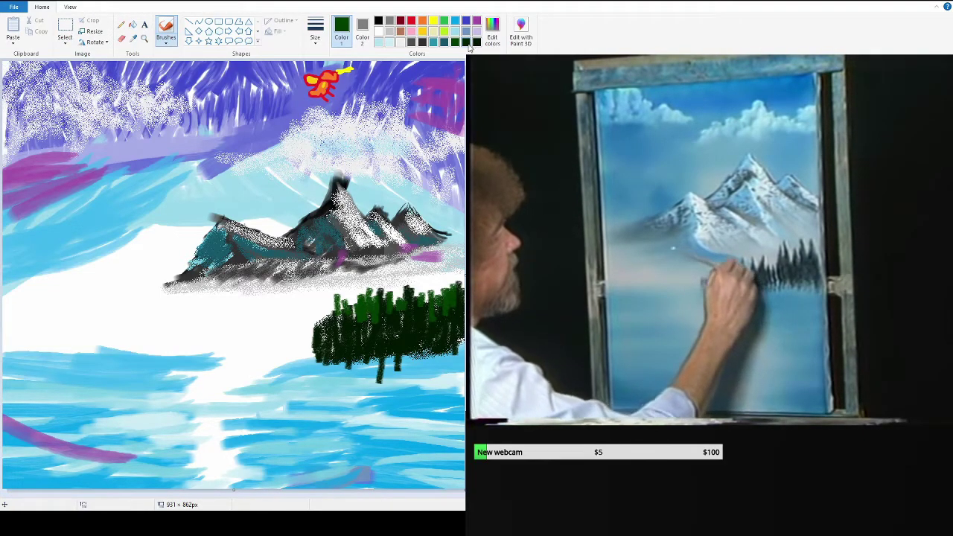
{"action": "left_click_drag", "start_coordinate": [319, 344], "coordinate": [305, 376]}
{"action": "left_click_drag", "start_coordinate": [316, 316], "coordinate": [260, 376]}
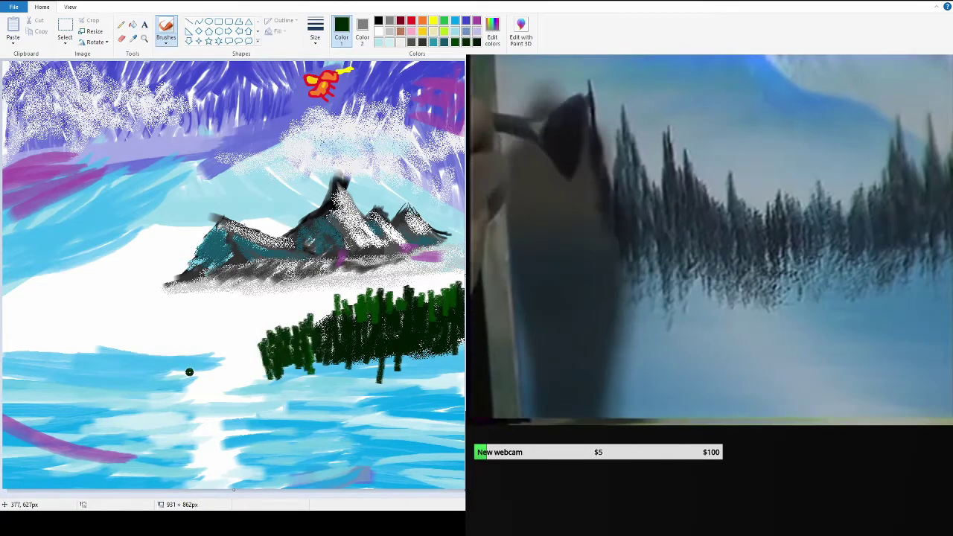
Build a second dark green pine group on the left, reaching the canvas edge.
{"action": "mouse_move", "coordinate": [153, 328]}
{"action": "left_mouse_down"}
{"action": "mouse_move", "coordinate": [154, 395]}
{"action": "mouse_move", "coordinate": [165, 372]}
{"action": "left_mouse_up"}
{"action": "left_click_drag", "start_coordinate": [135, 338], "coordinate": [136, 366]}
{"action": "left_click_drag", "start_coordinate": [123, 320], "coordinate": [125, 361]}
{"action": "left_click_drag", "start_coordinate": [138, 327], "coordinate": [138, 365]}
{"action": "left_click_drag", "start_coordinate": [117, 313], "coordinate": [111, 359]}
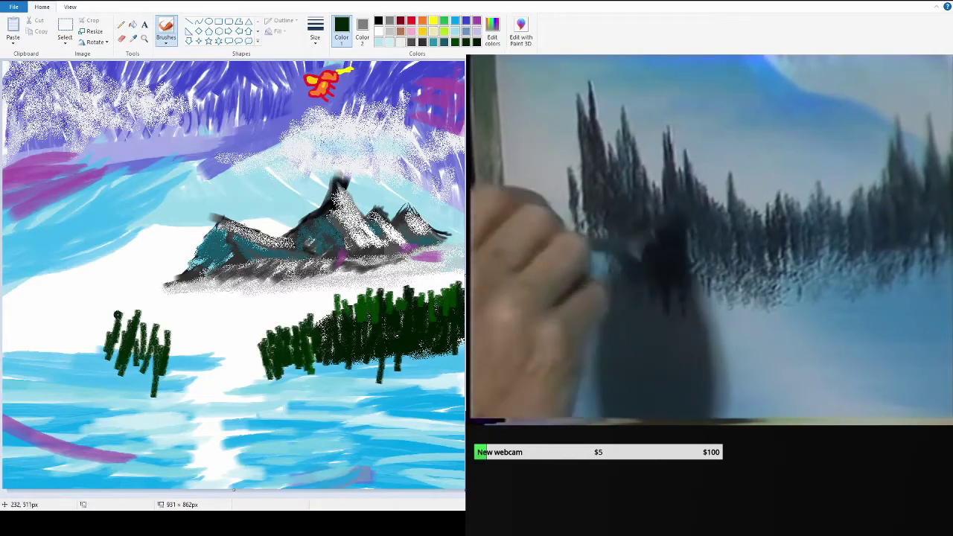
{"action": "left_click_drag", "start_coordinate": [113, 316], "coordinate": [110, 373]}
{"action": "mouse_move", "coordinate": [101, 313]}
{"action": "left_mouse_down"}
{"action": "mouse_move", "coordinate": [98, 376]}
{"action": "mouse_move", "coordinate": [85, 368]}
{"action": "left_mouse_up"}
{"action": "mouse_move", "coordinate": [74, 322]}
{"action": "left_mouse_down"}
{"action": "mouse_move", "coordinate": [72, 373]}
{"action": "mouse_move", "coordinate": [49, 372]}
{"action": "left_mouse_up"}
{"action": "mouse_move", "coordinate": [41, 321]}
{"action": "left_mouse_down"}
{"action": "mouse_move", "coordinate": [42, 371]}
{"action": "mouse_move", "coordinate": [55, 381]}
{"action": "left_mouse_up"}
{"action": "mouse_move", "coordinate": [77, 326]}
{"action": "left_mouse_down"}
{"action": "mouse_move", "coordinate": [77, 365]}
{"action": "mouse_move", "coordinate": [77, 355]}
{"action": "left_mouse_up"}
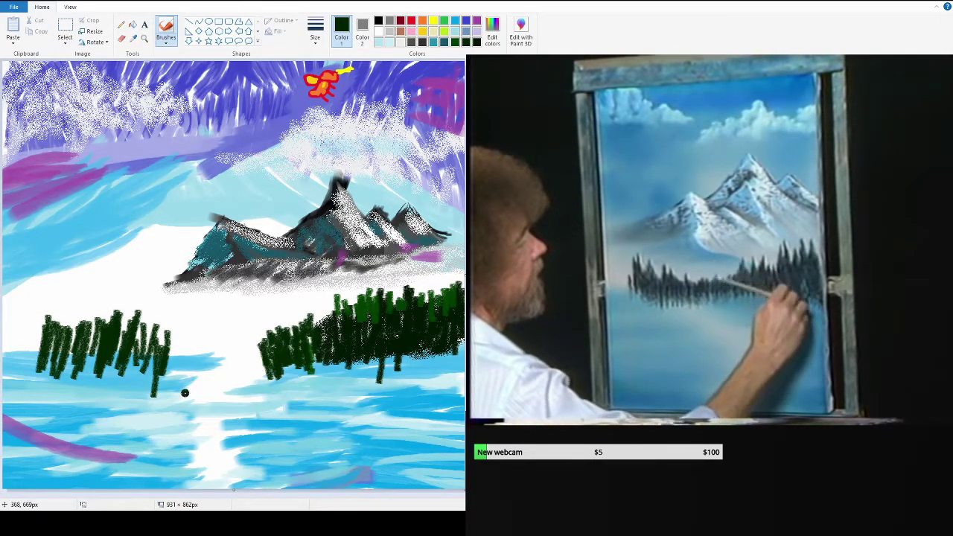
Add pines at the right end of the left group, filling the gap between groups.
{"action": "mouse_move", "coordinate": [176, 328]}
{"action": "left_mouse_down"}
{"action": "mouse_move", "coordinate": [177, 372]}
{"action": "mouse_move", "coordinate": [188, 369]}
{"action": "left_mouse_up"}
{"action": "left_click_drag", "start_coordinate": [182, 322], "coordinate": [181, 388]}
{"action": "mouse_move", "coordinate": [199, 339]}
{"action": "left_mouse_down"}
{"action": "mouse_move", "coordinate": [202, 391]}
{"action": "mouse_move", "coordinate": [212, 376]}
{"action": "left_mouse_up"}
{"action": "left_click_drag", "start_coordinate": [227, 339], "coordinate": [238, 384]}
{"action": "left_click_drag", "start_coordinate": [245, 343], "coordinate": [247, 378]}
{"action": "mouse_move", "coordinate": [257, 341]}
{"action": "left_mouse_down"}
{"action": "mouse_move", "coordinate": [255, 379]}
{"action": "mouse_move", "coordinate": [244, 381]}
{"action": "left_mouse_up"}
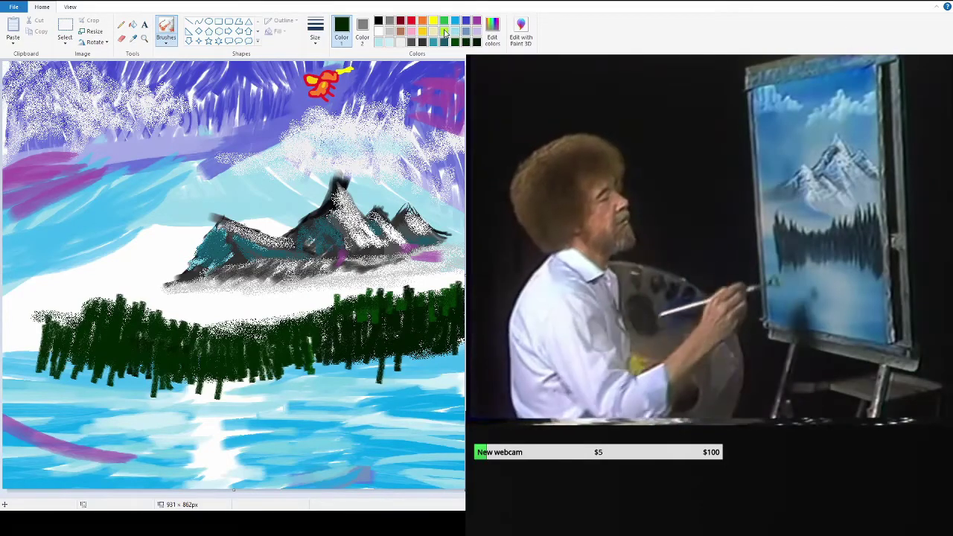
Brush a bright green strip along the tree line, undo it, and pick white.
{"action": "left_click", "coordinate": [444, 32]}
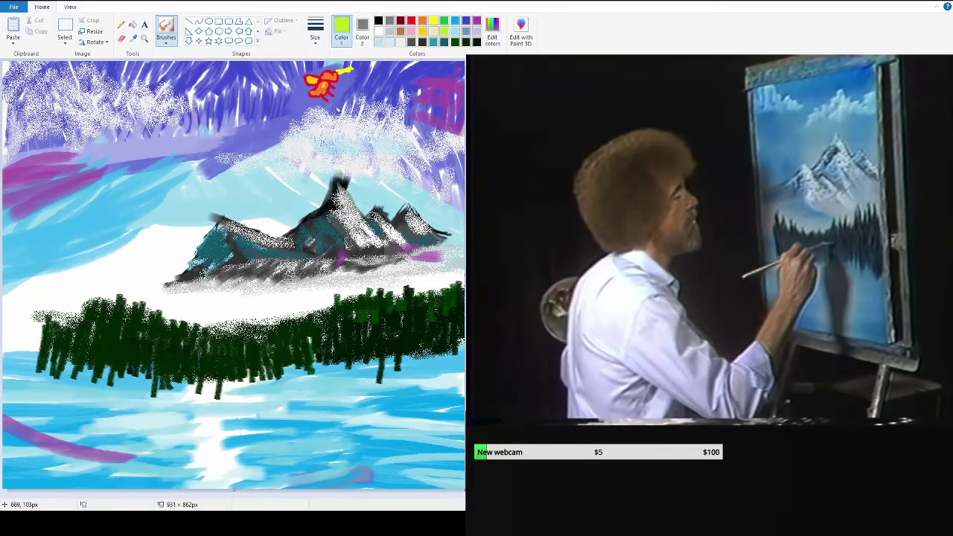
{"action": "left_click", "coordinate": [446, 21]}
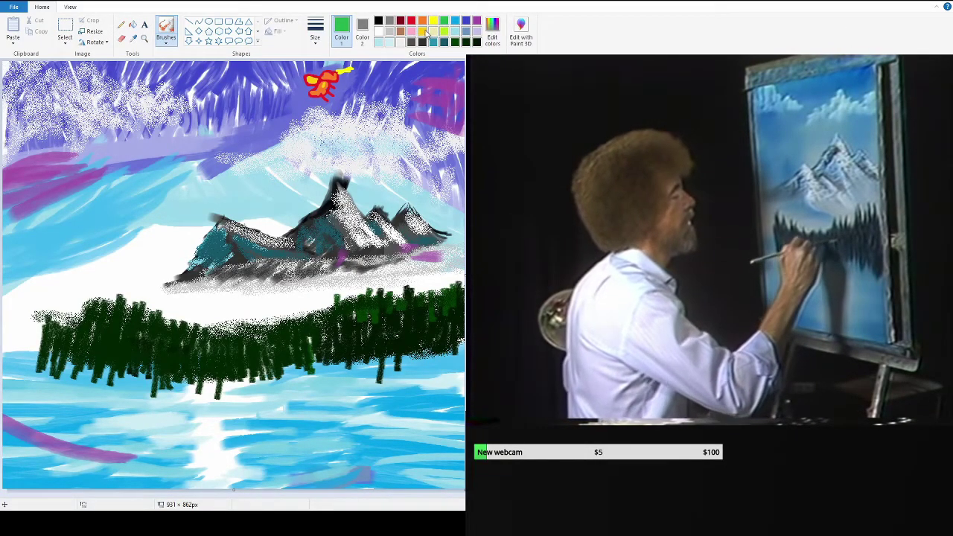
{"action": "left_click_drag", "start_coordinate": [30, 342], "coordinate": [462, 326]}
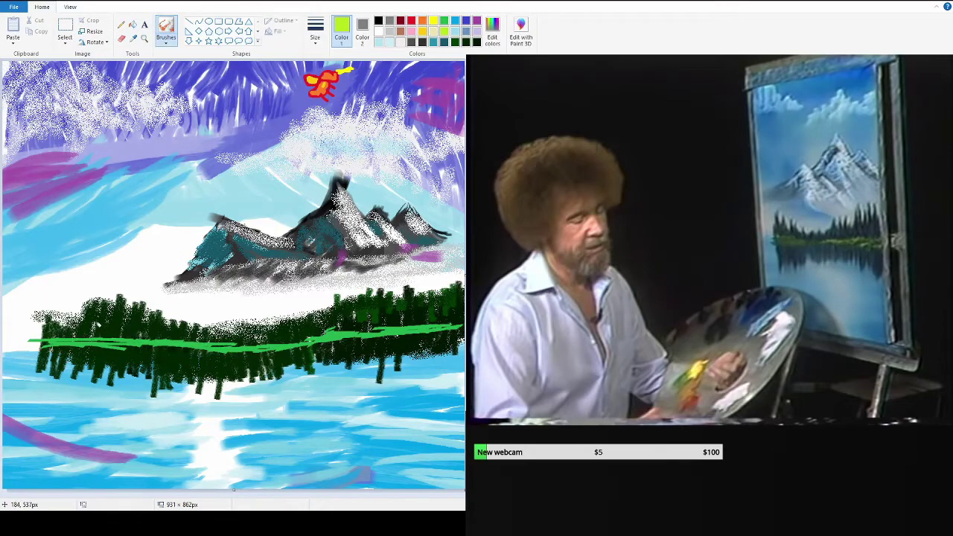
{"action": "left_click_drag", "start_coordinate": [125, 343], "coordinate": [180, 341]}
{"action": "key", "text": "ctrl+z"}
{"action": "key", "text": "ctrl+z"}
{"action": "key", "text": "ctrl+z"}
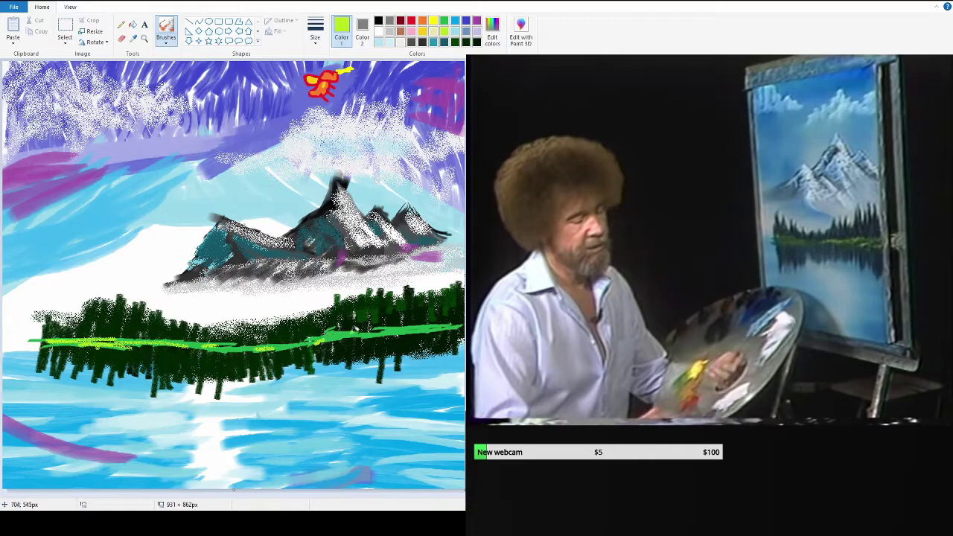
{"action": "left_click", "coordinate": [378, 31]}
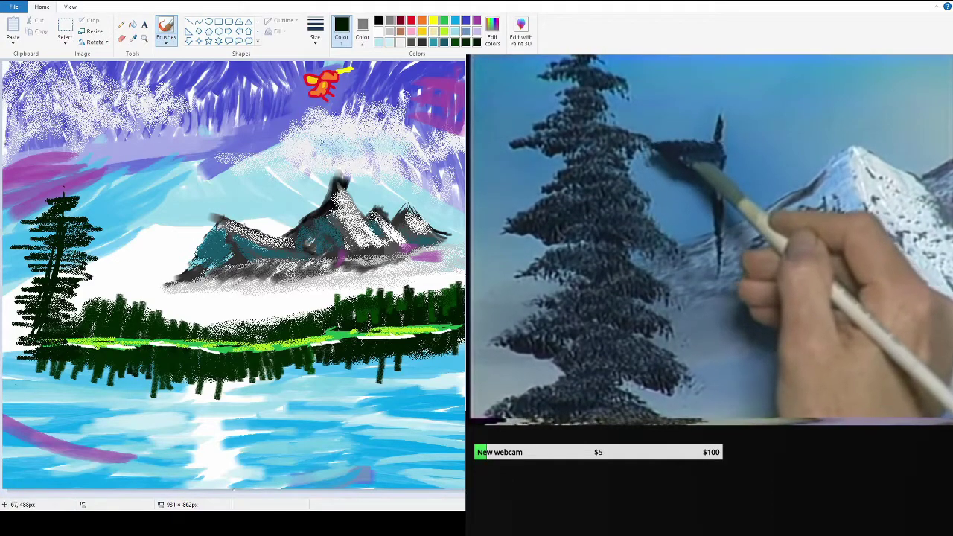
Paint the left pine's reflection and a new pine trunk with dark branches.
{"action": "left_click_drag", "start_coordinate": [36, 304], "coordinate": [34, 408]}
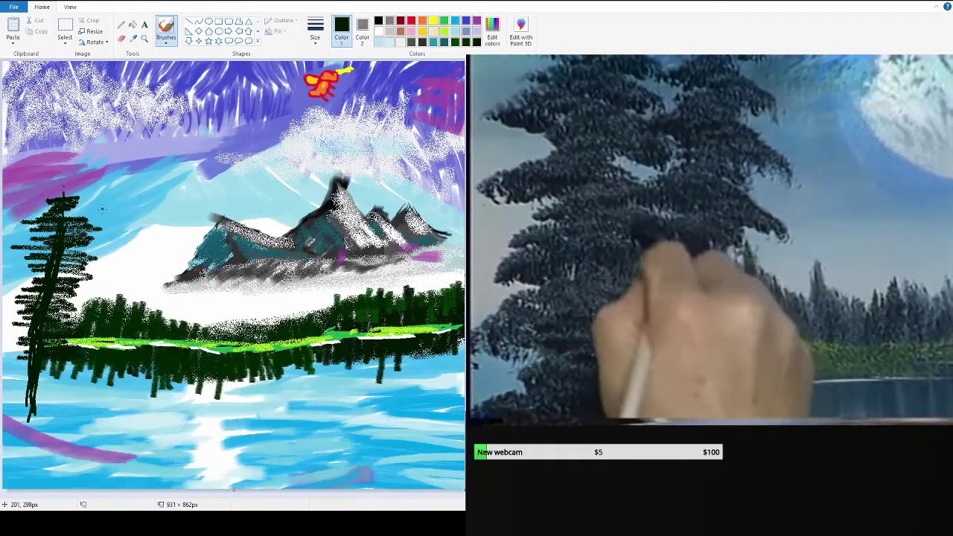
{"action": "left_click_drag", "start_coordinate": [105, 218], "coordinate": [111, 292]}
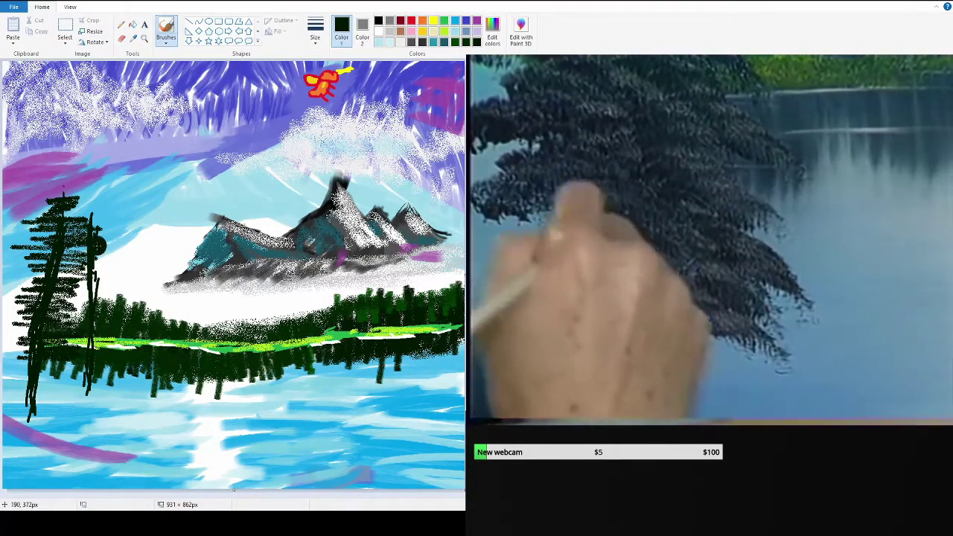
{"action": "left_click_drag", "start_coordinate": [95, 246], "coordinate": [117, 248]}
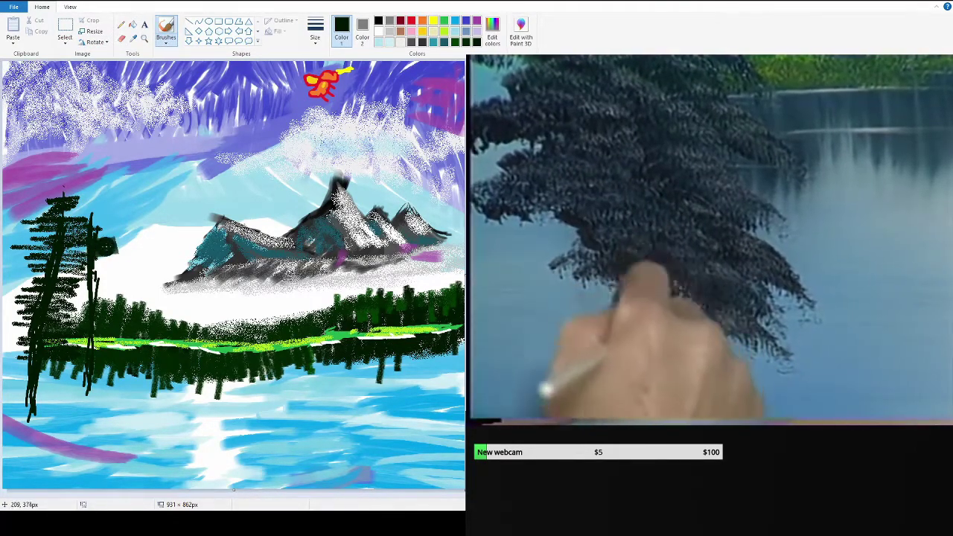
{"action": "key", "text": "ctrl+z"}
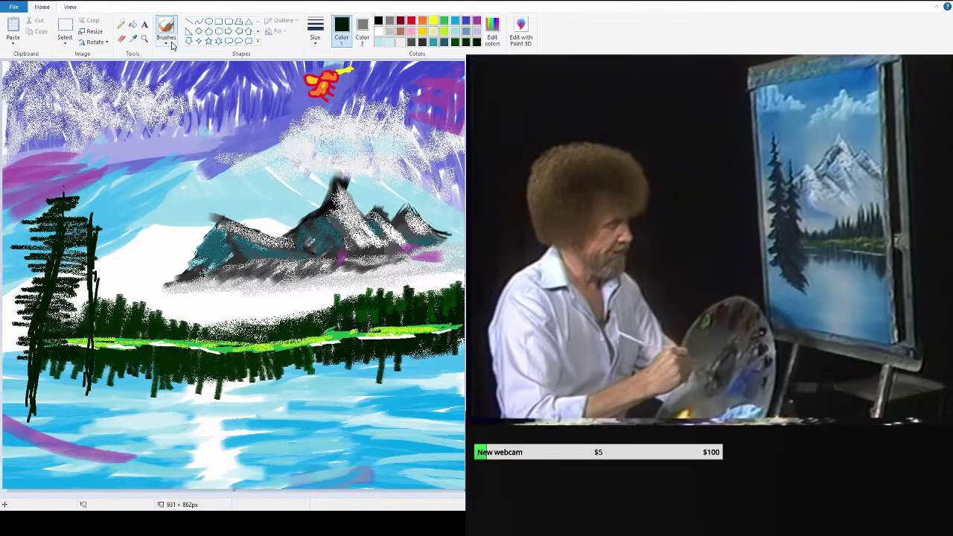
{"action": "left_click", "coordinate": [170, 39]}
{"action": "left_click_drag", "start_coordinate": [130, 242], "coordinate": [101, 306]}
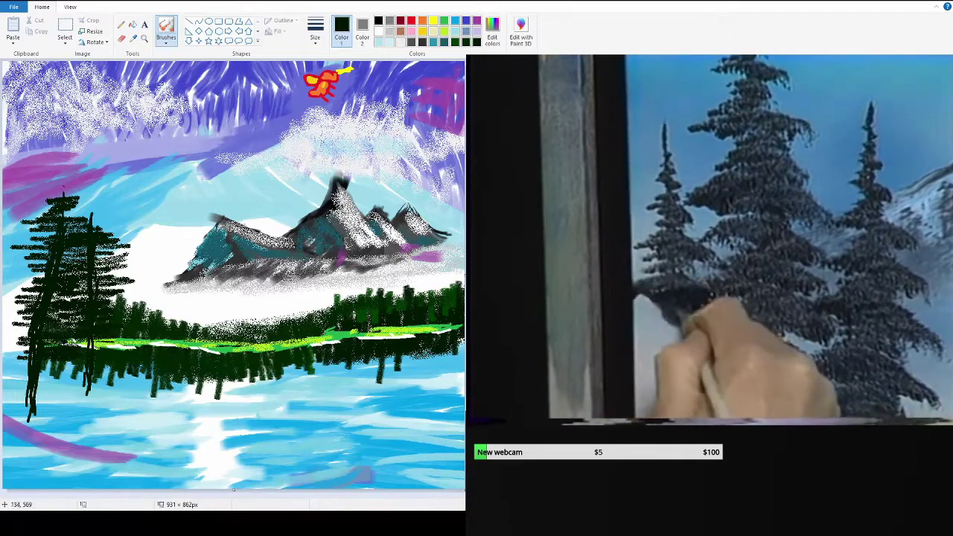
Add a dark trunk at the far-left edge, undoing a stray lake streak.
{"action": "left_click_drag", "start_coordinate": [20, 236], "coordinate": [18, 323]}
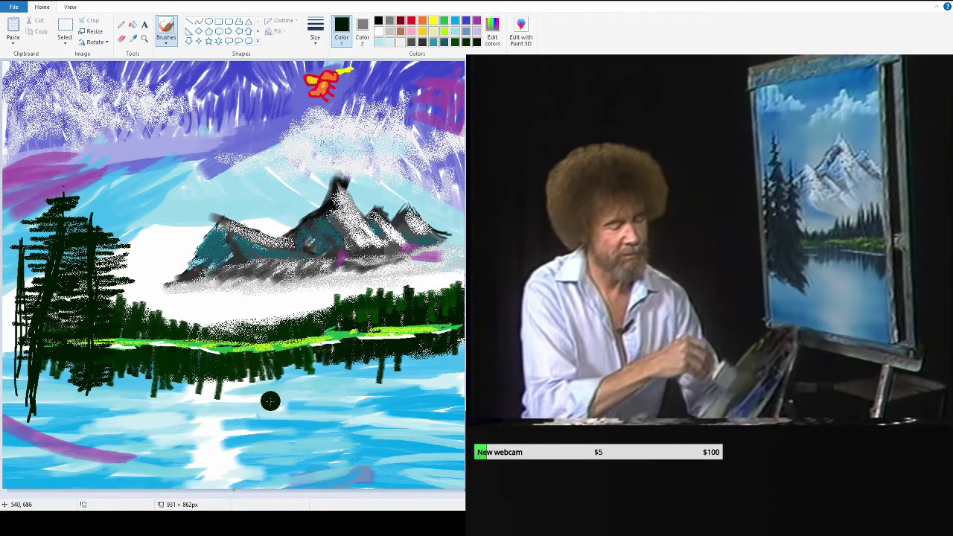
{"action": "left_click_drag", "start_coordinate": [286, 361], "coordinate": [287, 416]}
{"action": "key", "text": "ctrl+z"}
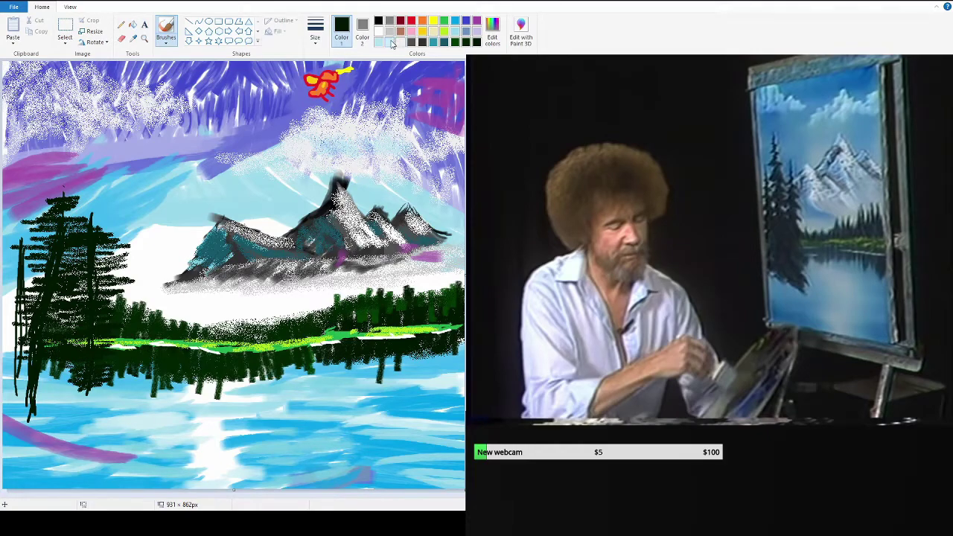
Streak pale vertical highlights through the lake's tree reflections, redoing the first stroke.
{"action": "left_click_drag", "start_coordinate": [305, 358], "coordinate": [317, 415]}
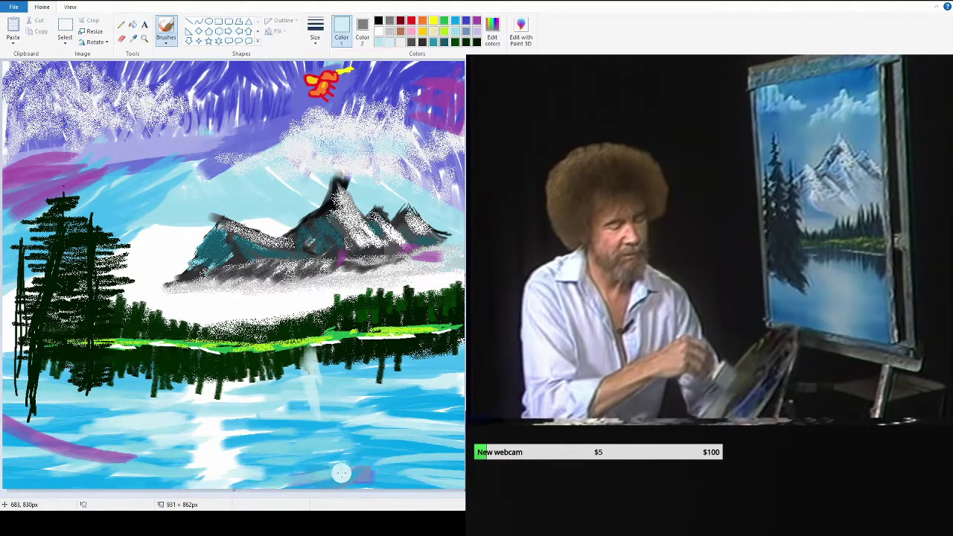
{"action": "key", "text": "ctrl+z"}
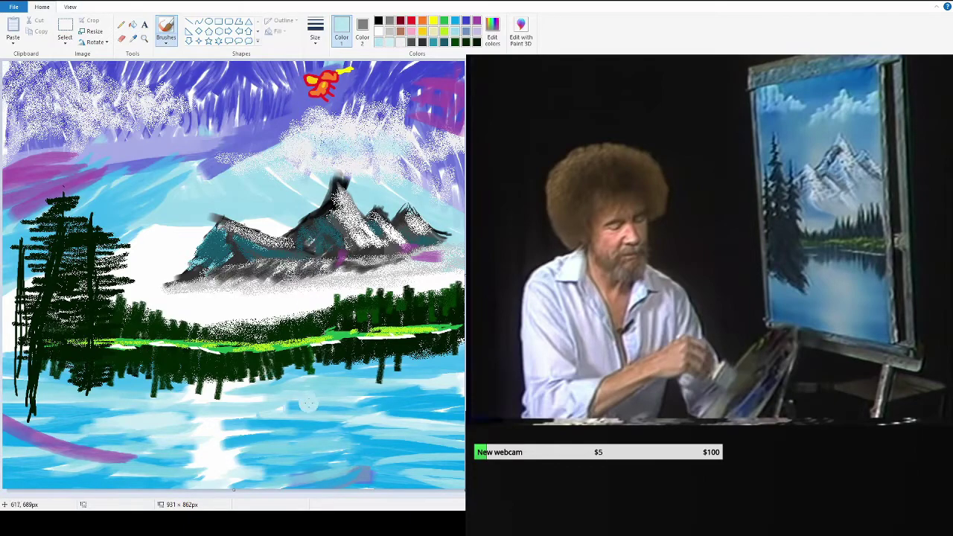
{"action": "left_click_drag", "start_coordinate": [305, 339], "coordinate": [318, 420]}
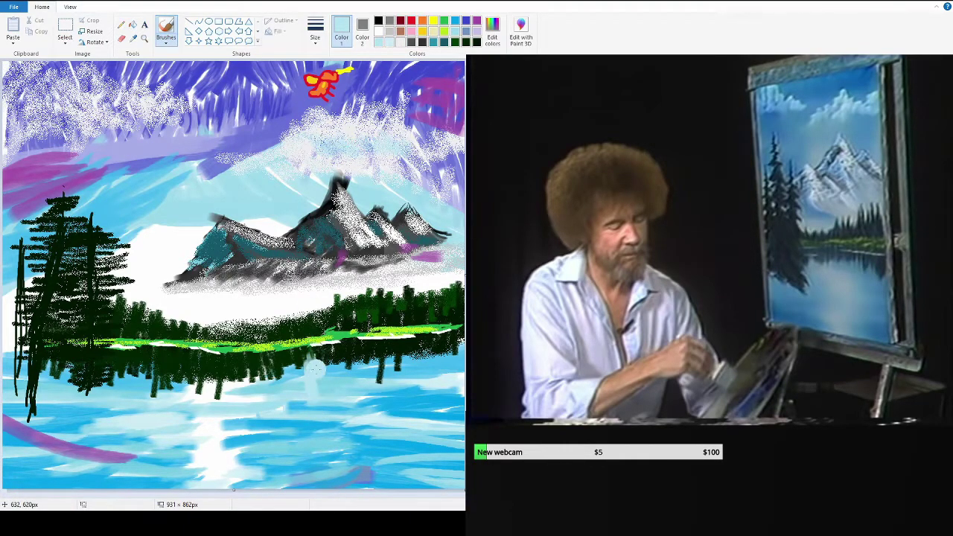
{"action": "left_click_drag", "start_coordinate": [315, 360], "coordinate": [318, 417]}
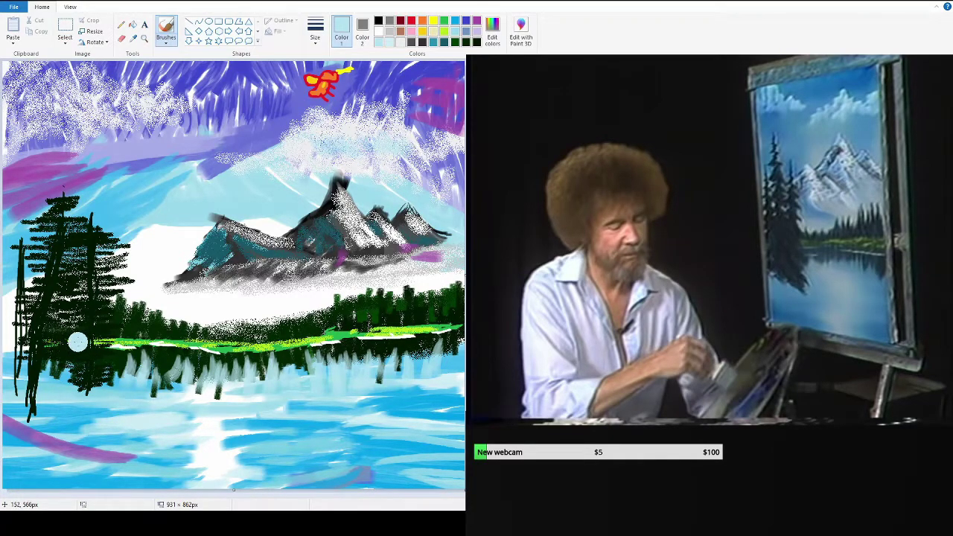
Paint dark green foliage over the lower-left water.
{"action": "left_click", "coordinate": [455, 41]}
{"action": "mouse_move", "coordinate": [97, 372]}
{"action": "left_mouse_down"}
{"action": "mouse_move", "coordinate": [112, 454]}
{"action": "mouse_move", "coordinate": [134, 461]}
{"action": "left_mouse_up"}
{"action": "left_click_drag", "start_coordinate": [67, 402], "coordinate": [97, 461]}
{"action": "mouse_move", "coordinate": [134, 388]}
{"action": "left_mouse_down"}
{"action": "mouse_move", "coordinate": [146, 450]}
{"action": "mouse_move", "coordinate": [167, 476]}
{"action": "left_mouse_up"}
{"action": "left_click_drag", "start_coordinate": [171, 424], "coordinate": [179, 484]}
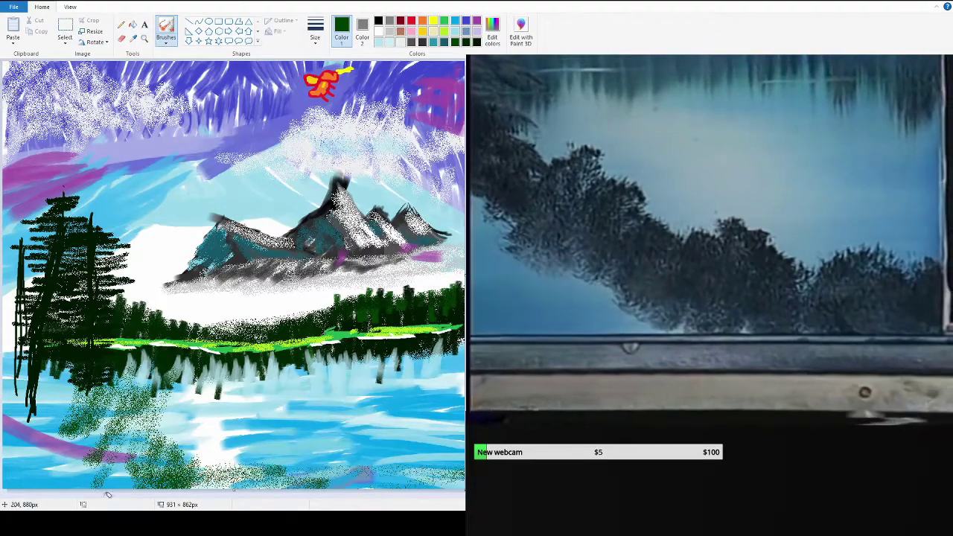
Spread dark green bushes along the bottom and darken the lower-left ground.
{"action": "left_click_drag", "start_coordinate": [298, 469], "coordinate": [198, 466]}
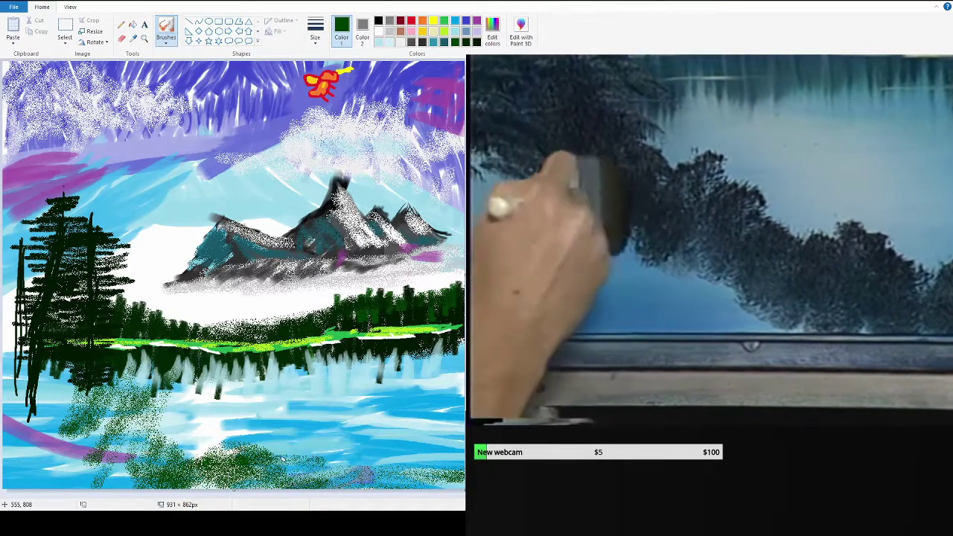
{"action": "left_click_drag", "start_coordinate": [454, 462], "coordinate": [105, 425]}
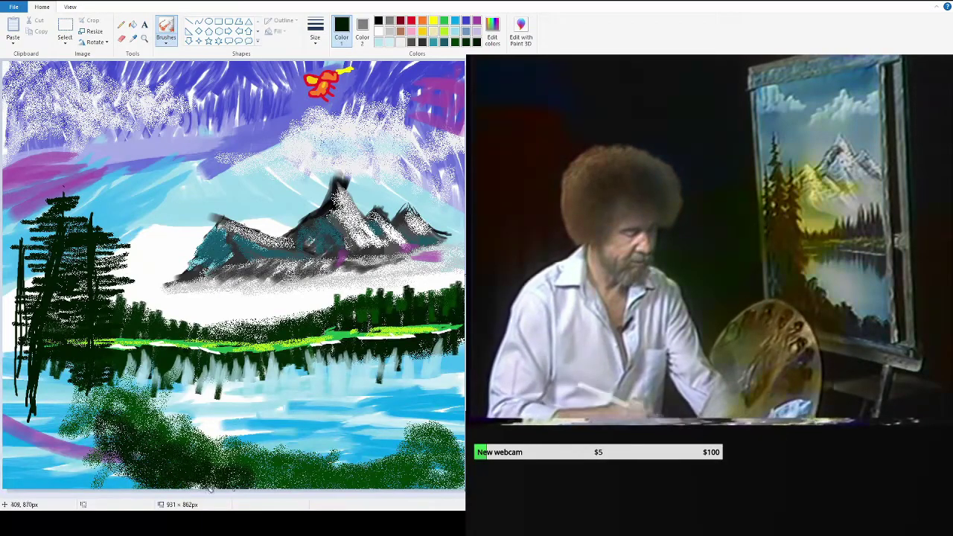
{"action": "mouse_move", "coordinate": [178, 488]}
{"action": "left_mouse_down"}
{"action": "mouse_move", "coordinate": [218, 472]}
{"action": "mouse_move", "coordinate": [339, 489]}
{"action": "left_mouse_up"}
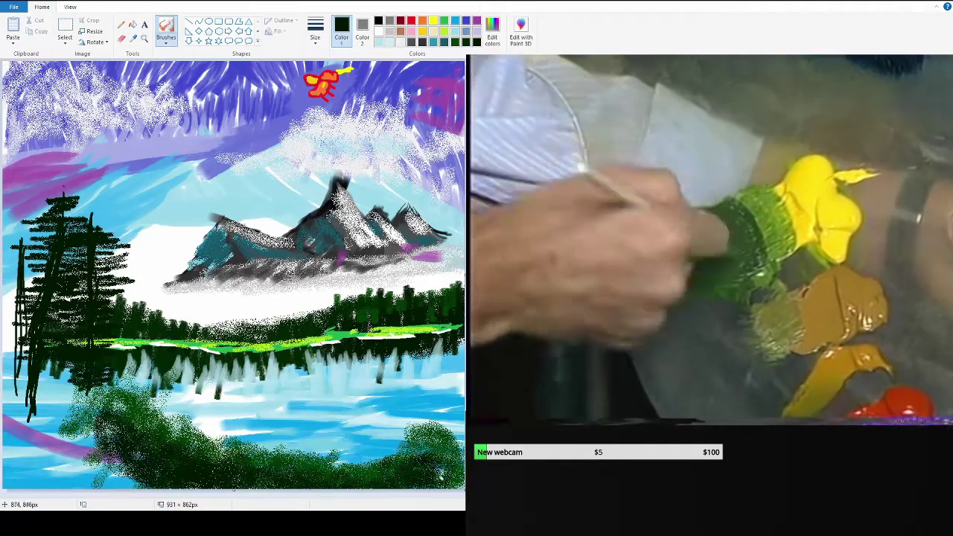
{"action": "left_click_drag", "start_coordinate": [313, 480], "coordinate": [119, 451]}
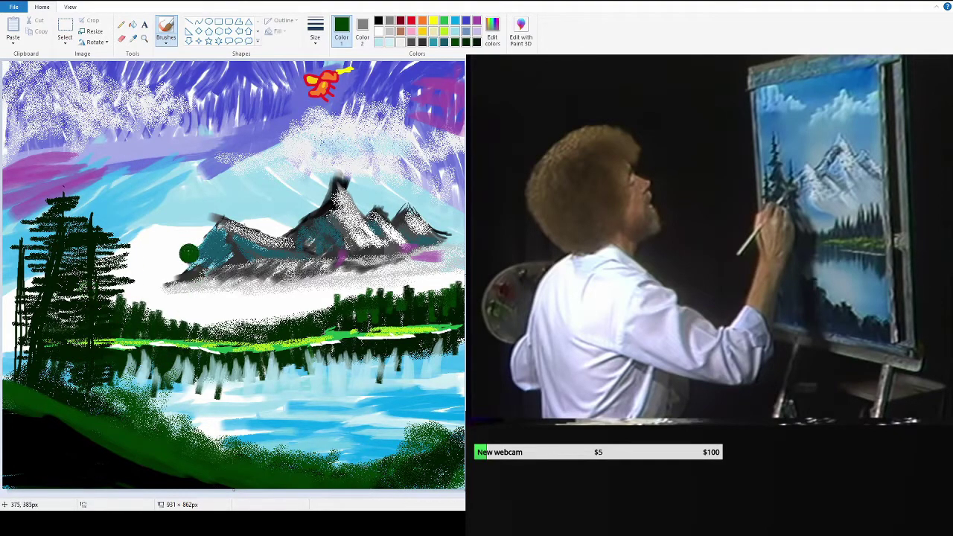
Brush light-green highlights on the left pine and pale highlights on the lower-left rocks.
{"action": "left_click_drag", "start_coordinate": [36, 271], "coordinate": [86, 270]}
{"action": "left_click", "coordinate": [121, 223]}
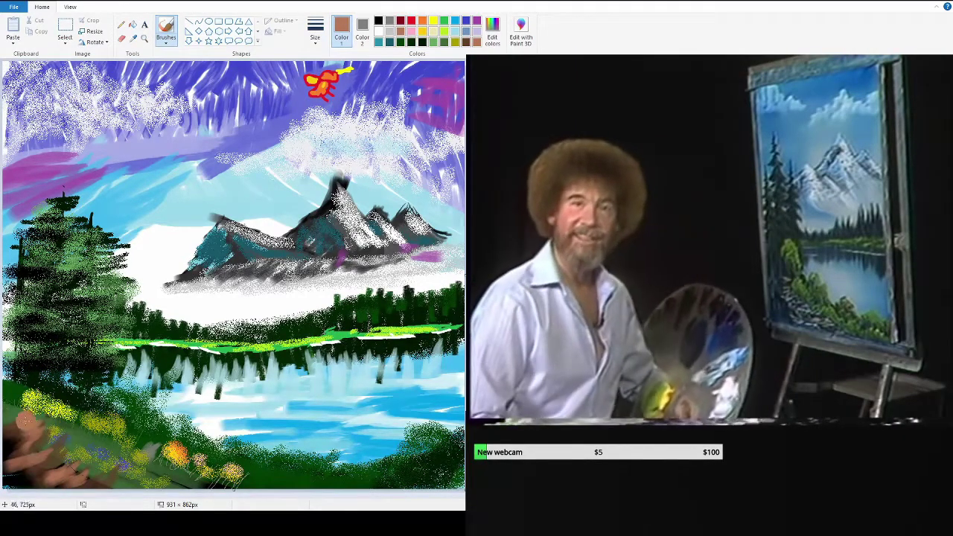
{"action": "left_click_drag", "start_coordinate": [103, 440], "coordinate": [17, 414]}
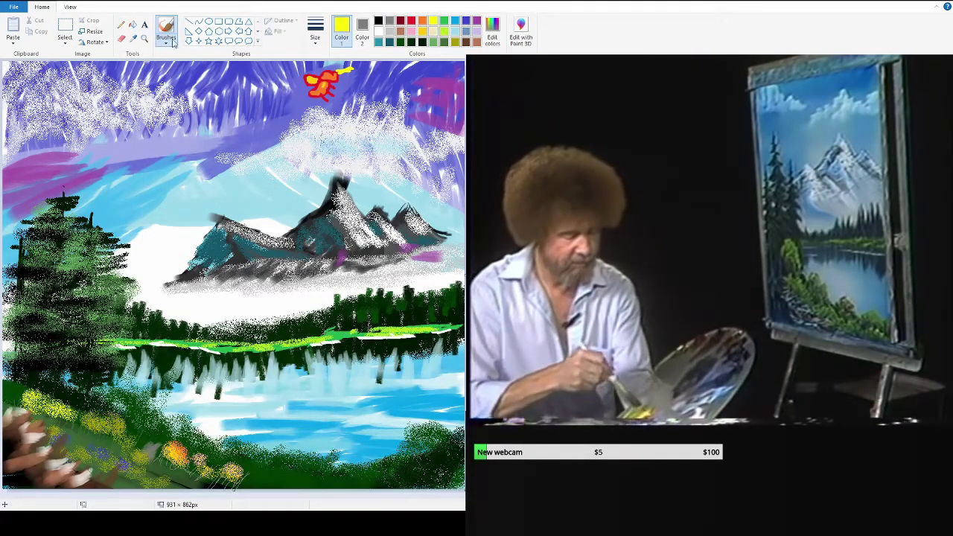
Pick green, then black with the Pencil tool for drawing thin twigs.
{"action": "left_click", "coordinate": [444, 20]}
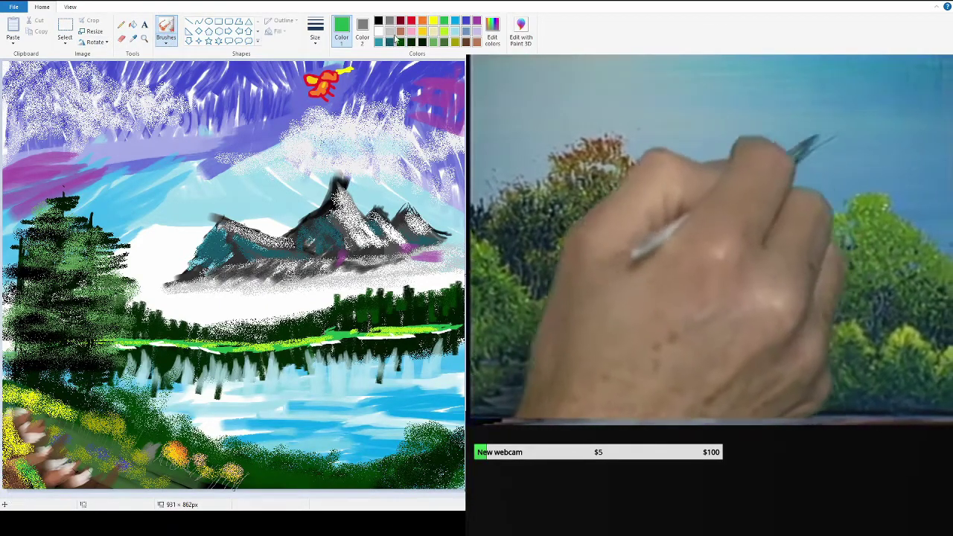
{"action": "left_click", "coordinate": [378, 21]}
{"action": "left_click", "coordinate": [121, 23]}
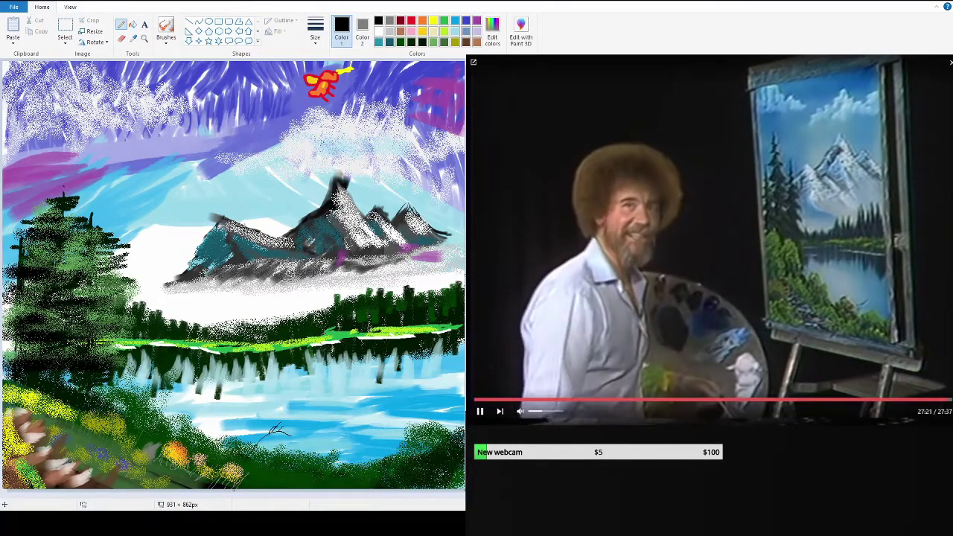
Pause the reference painting video.
{"action": "left_click", "coordinate": [480, 413]}
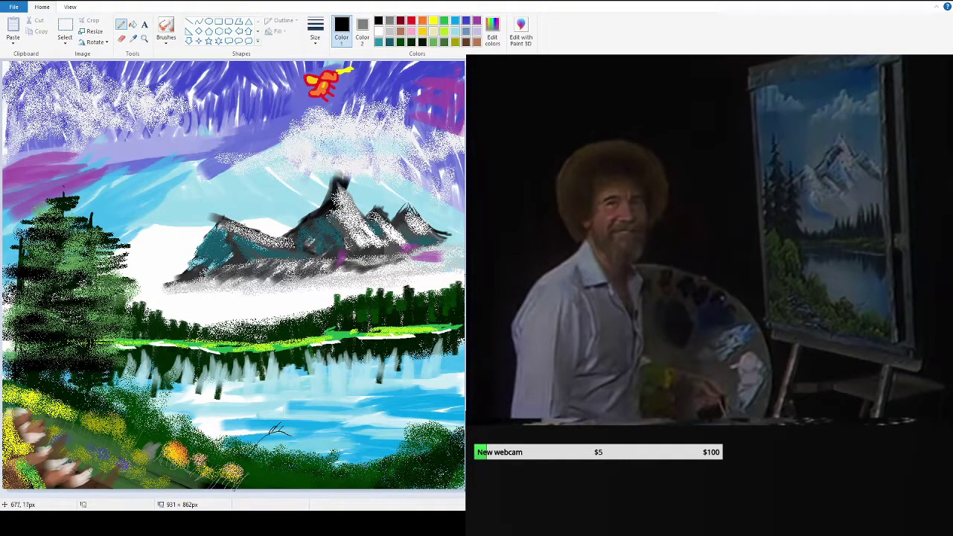